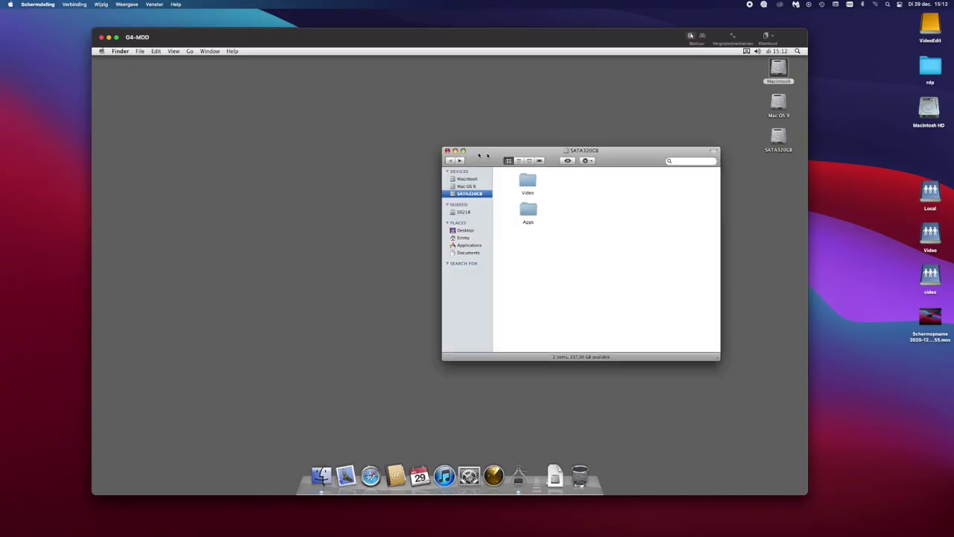
# Step: Open the Macintosh disk beside the moved SATA320GB window, then launch System Preferences
pyautogui.moveTo(483, 152); pyautogui.dragTo(371, 137)
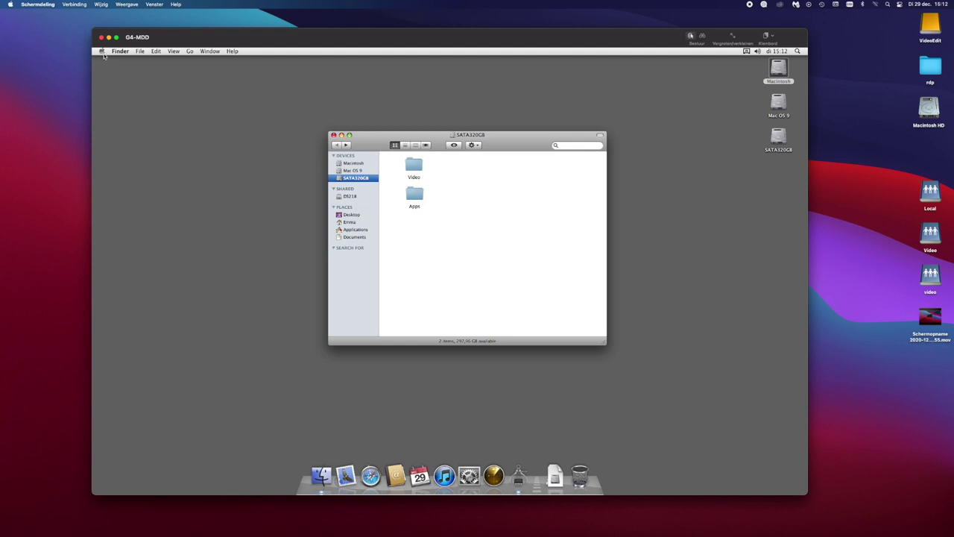
pyautogui.doubleClick(777, 81)
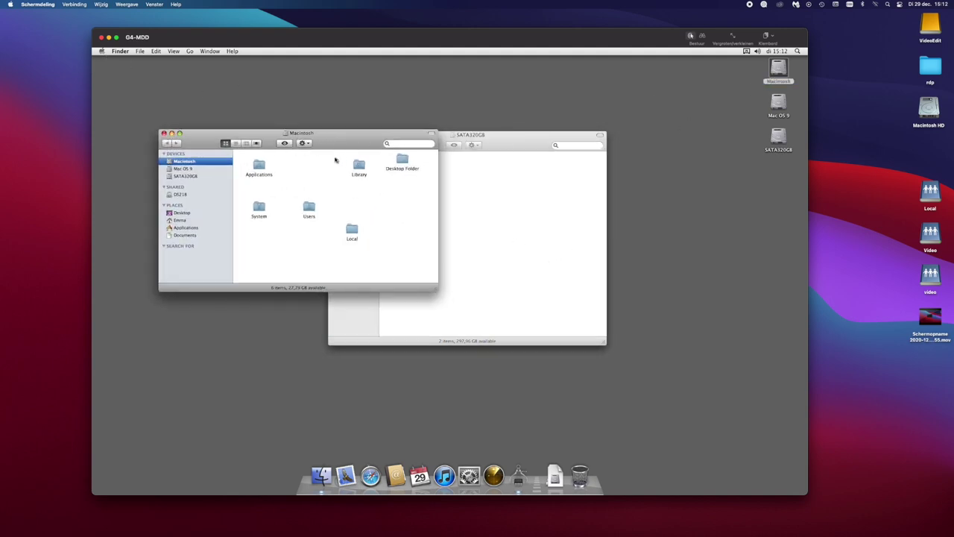
pyautogui.click(551, 254)
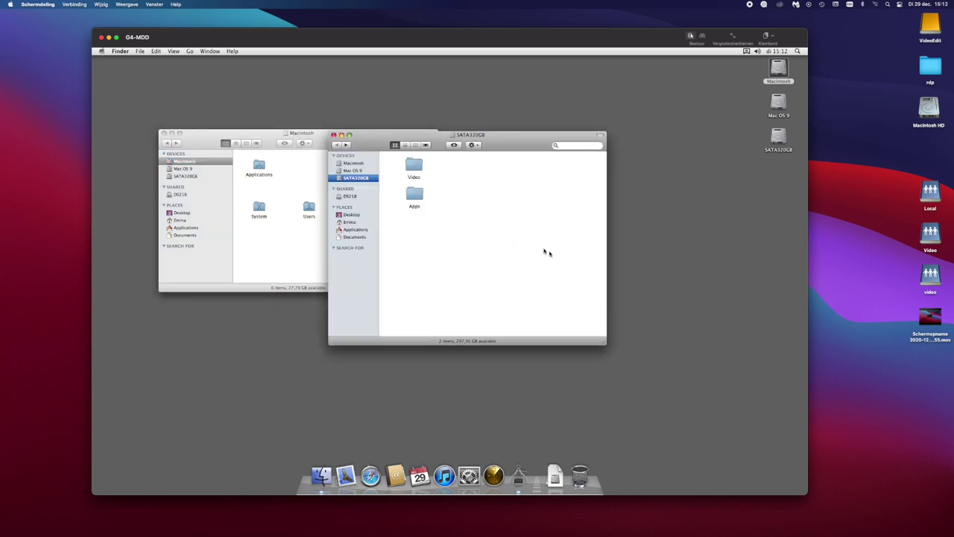
pyautogui.click(310, 134)
pyautogui.click(482, 218)
pyautogui.click(469, 476)
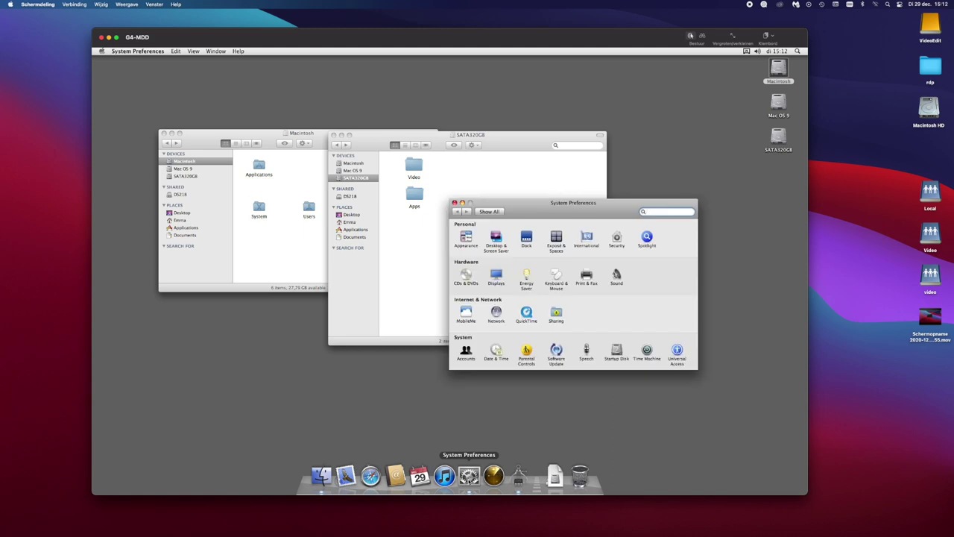
pyautogui.click(552, 319)
pyautogui.click(489, 287)
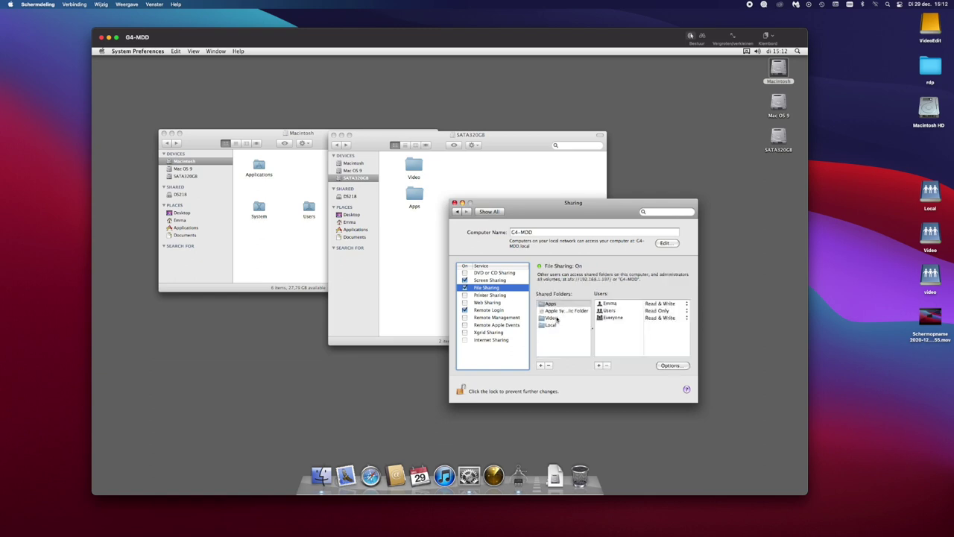
pyautogui.click(558, 326)
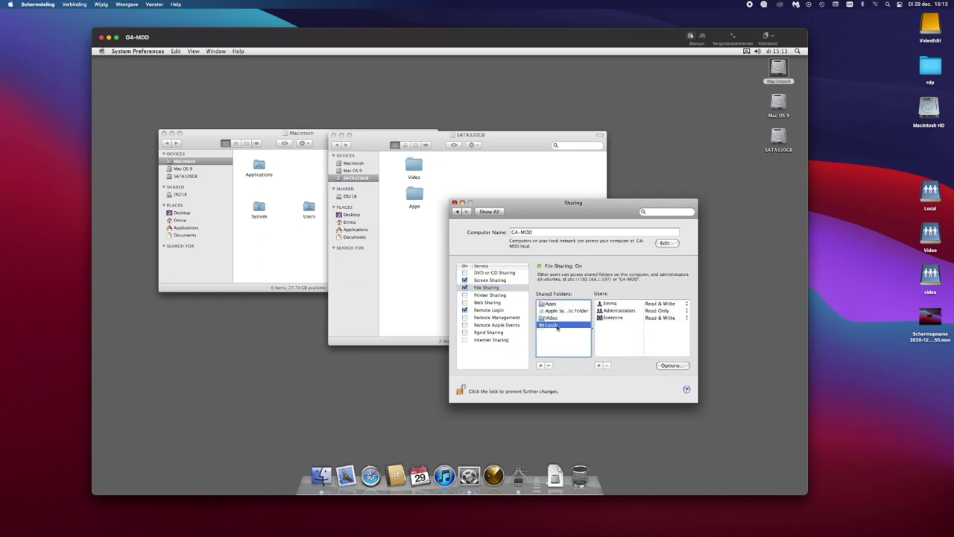
pyautogui.click(554, 319)
pyautogui.click(555, 304)
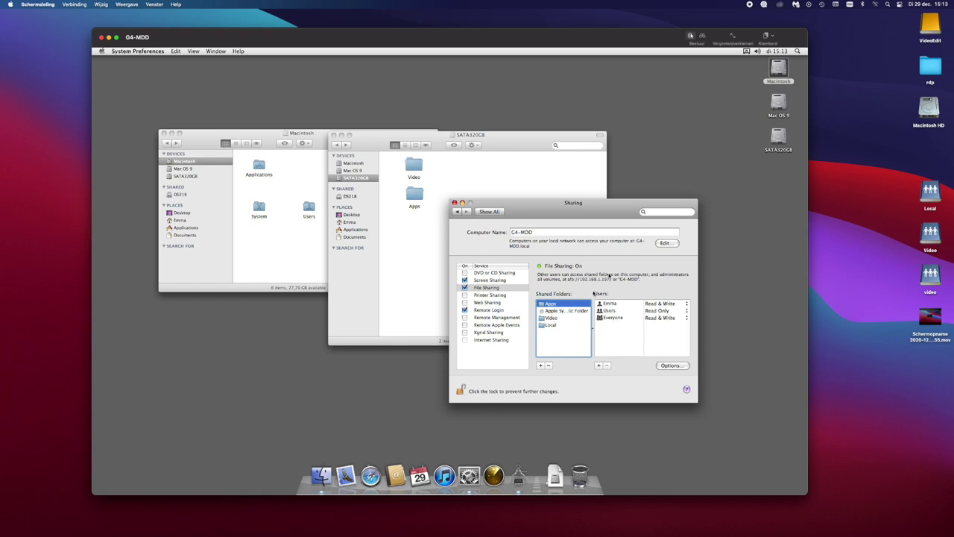
pyautogui.click(558, 326)
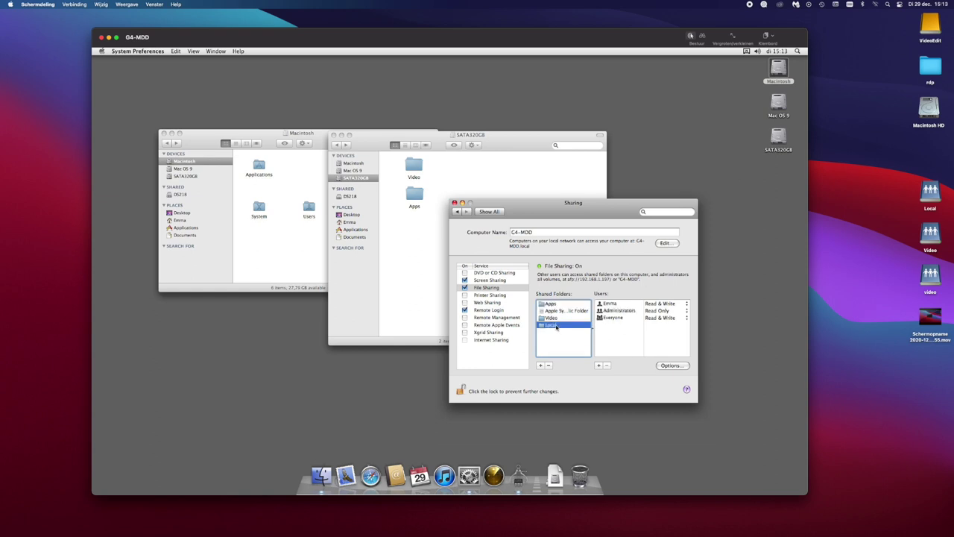
pyautogui.click(776, 71)
pyautogui.click(548, 319)
pyautogui.click(553, 305)
pyautogui.click(554, 326)
pyautogui.click(455, 204)
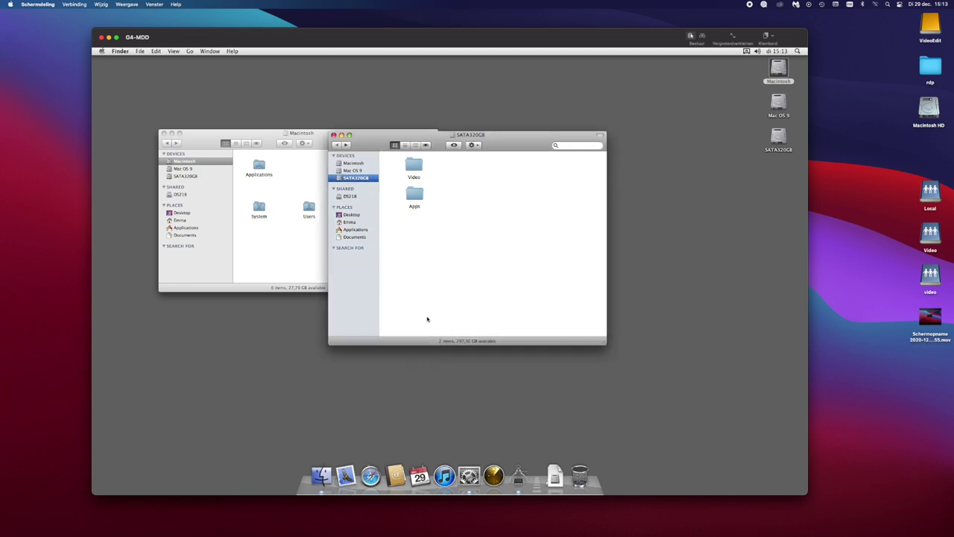
pyautogui.click(101, 51)
pyautogui.click(111, 62)
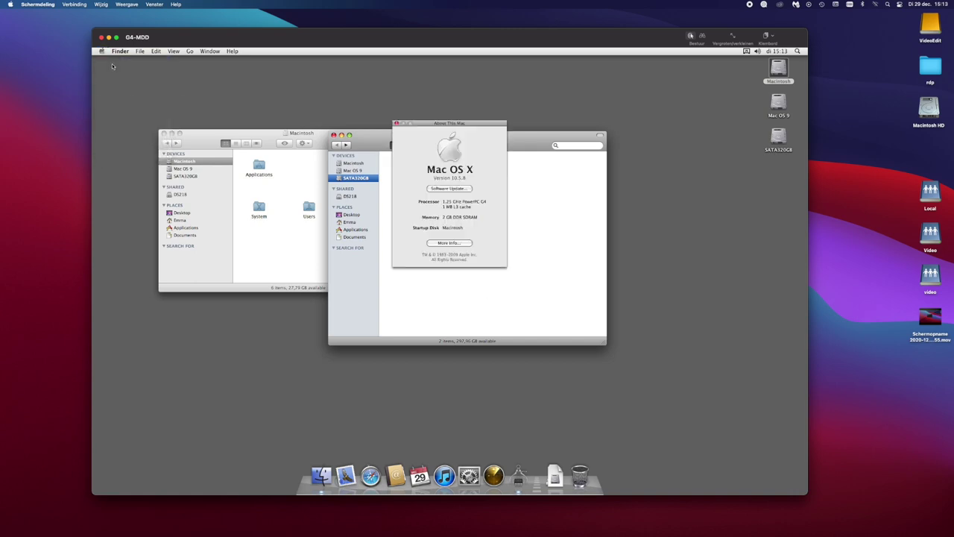
pyautogui.moveTo(480, 125); pyautogui.dragTo(455, 82)
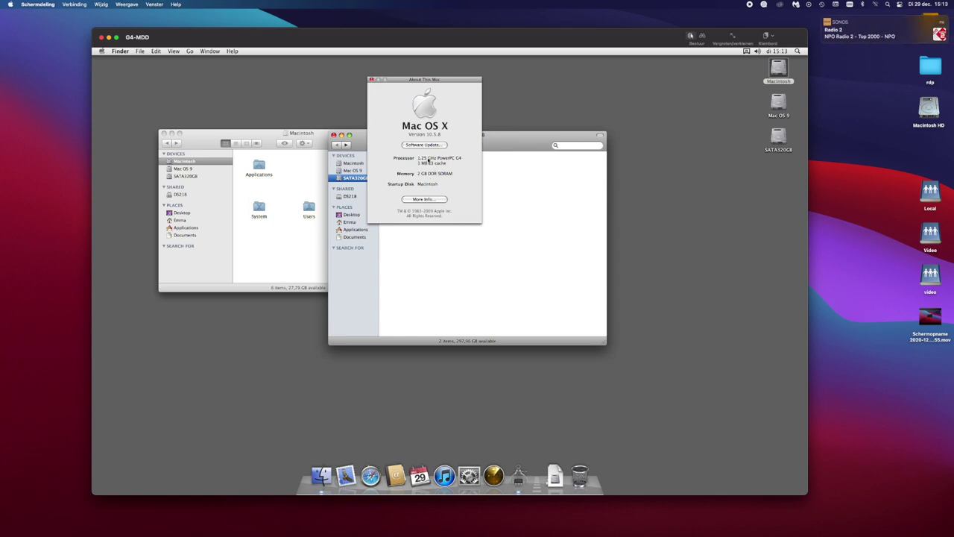
pyautogui.click(424, 199)
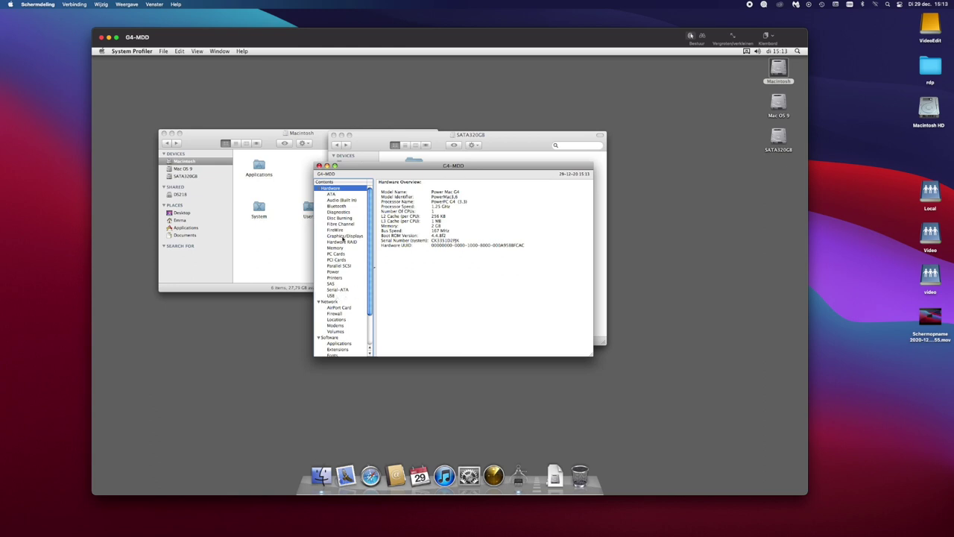
pyautogui.click(342, 236)
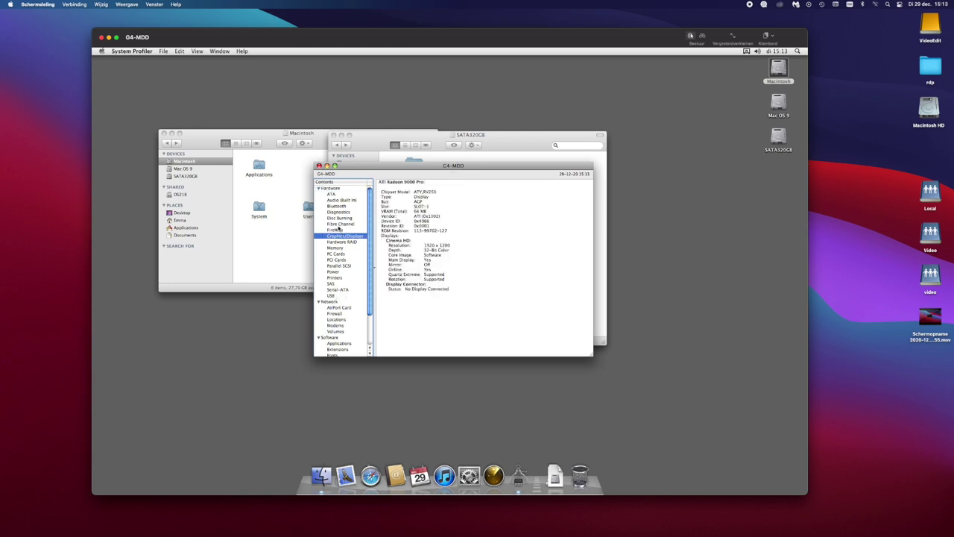
pyautogui.click(341, 295)
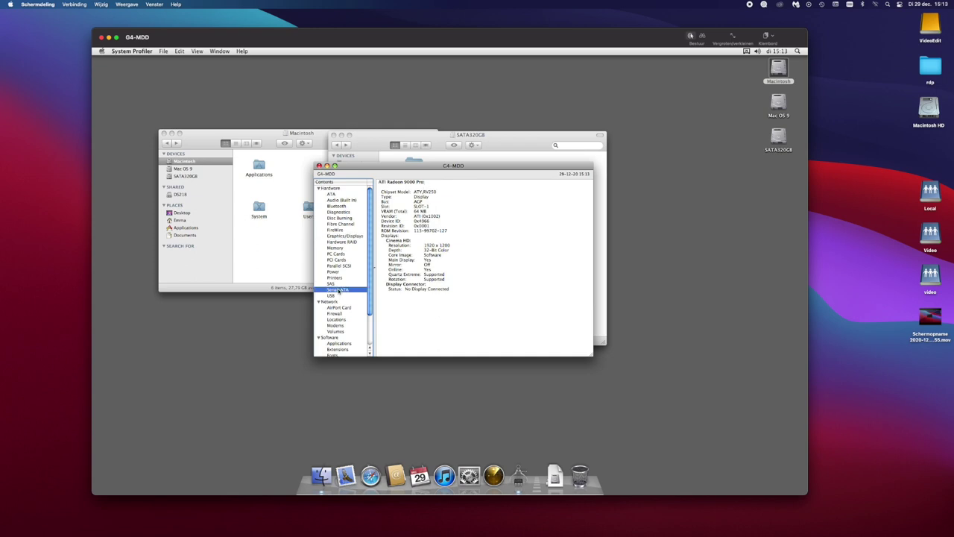
pyautogui.click(346, 196)
pyautogui.click(407, 225)
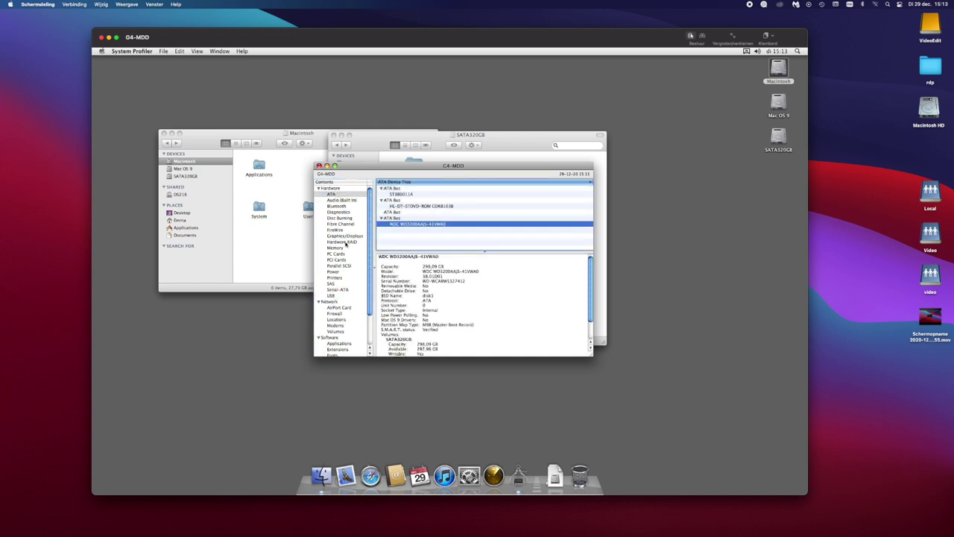
pyautogui.click(319, 166)
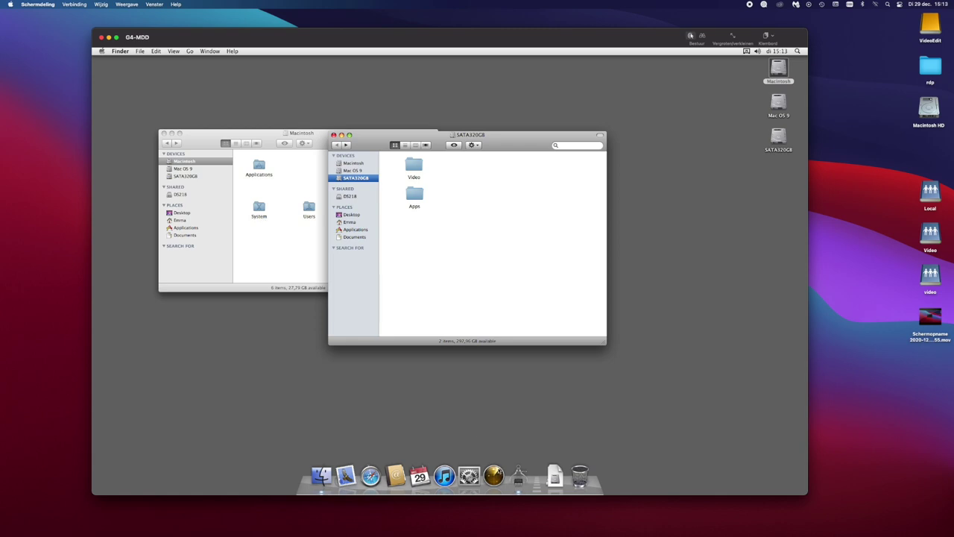
# Step: Launch Network Utility and show en0 details: active, 1 Gbit/s, IP 192.168.1.197
pyautogui.click(493, 475)
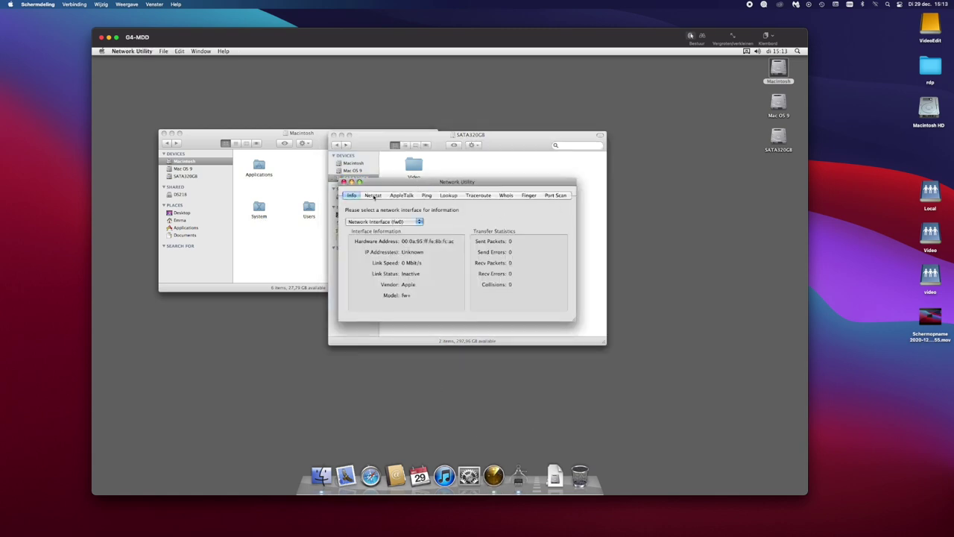
pyautogui.click(373, 222)
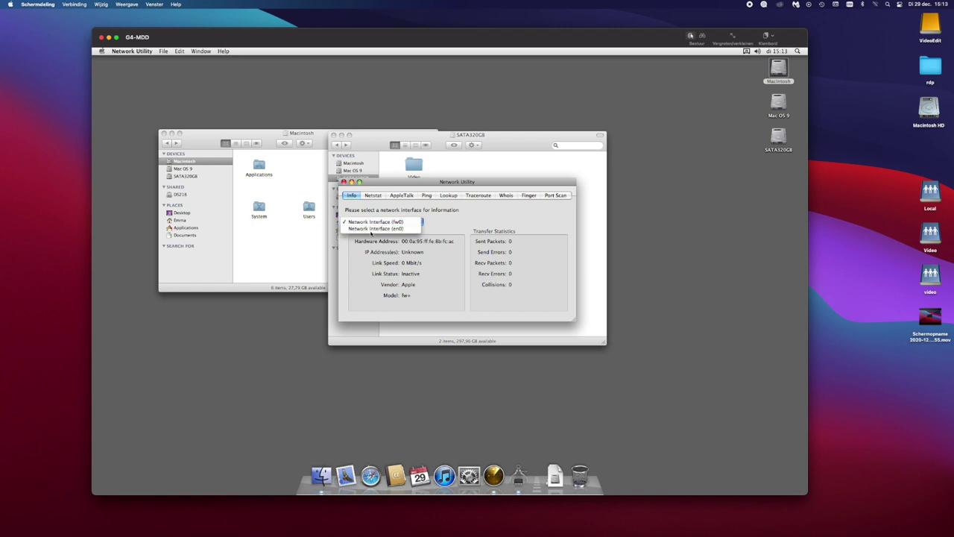
pyautogui.click(375, 228)
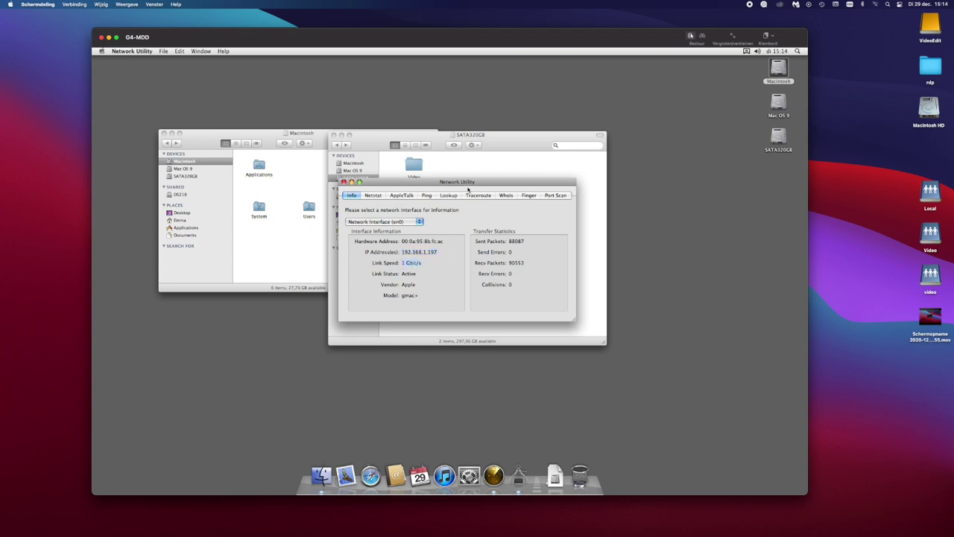
pyautogui.moveTo(467, 188); pyautogui.dragTo(590, 266)
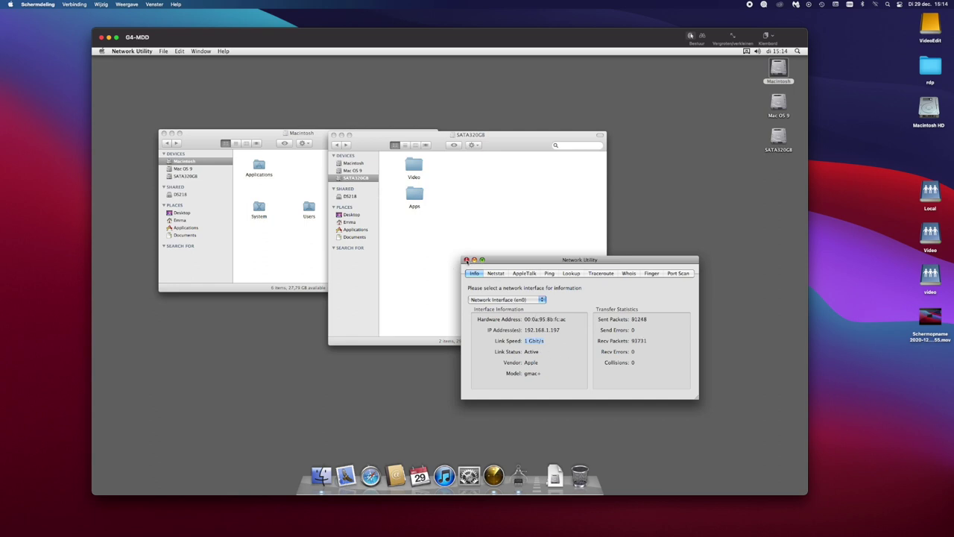
pyautogui.click(467, 261)
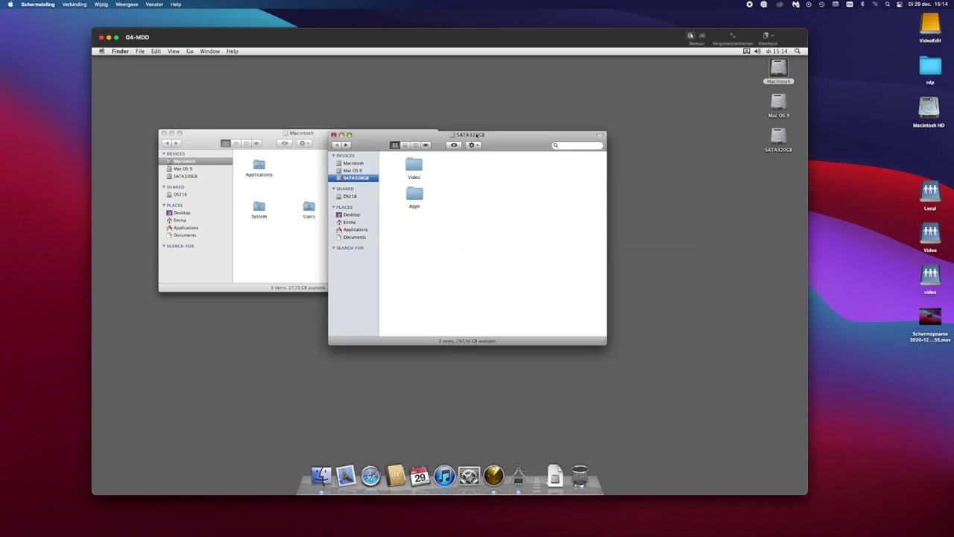
pyautogui.moveTo(478, 136); pyautogui.dragTo(574, 148)
pyautogui.click(332, 136)
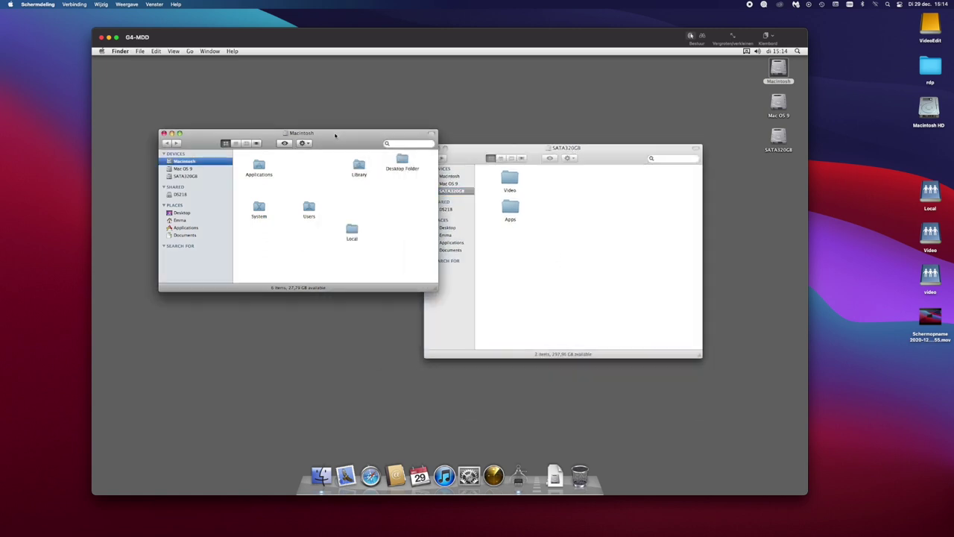
pyautogui.moveTo(333, 137); pyautogui.dragTo(305, 142)
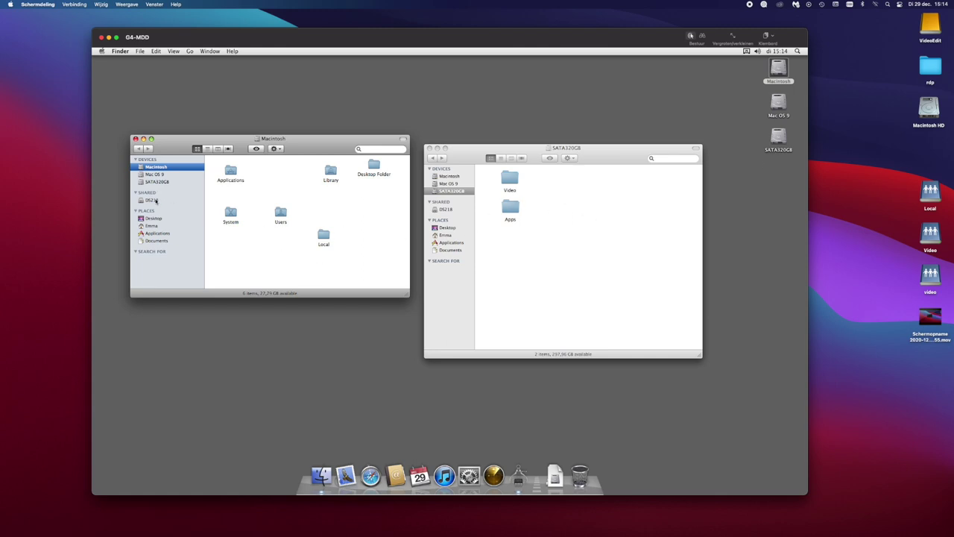
pyautogui.click(152, 200)
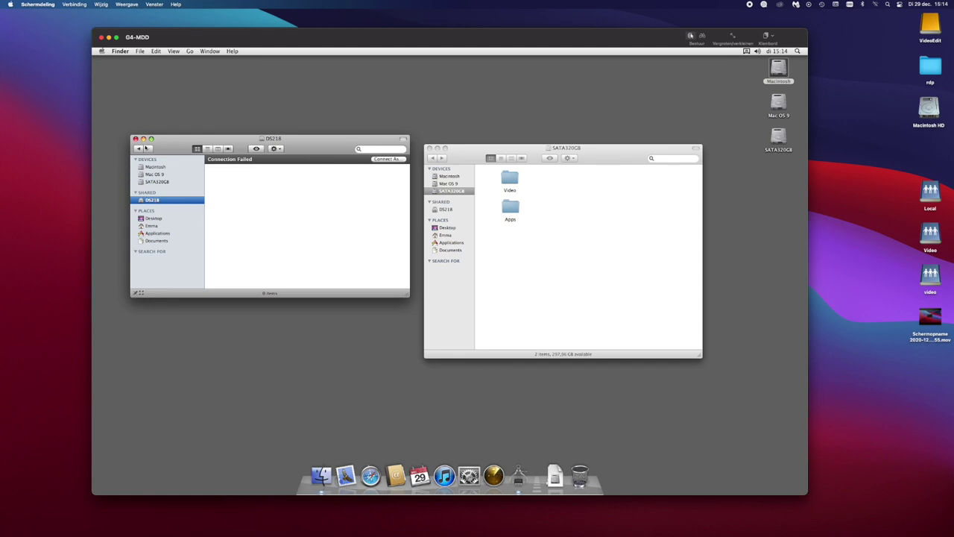
pyautogui.click(139, 148)
pyautogui.moveTo(3, 192)
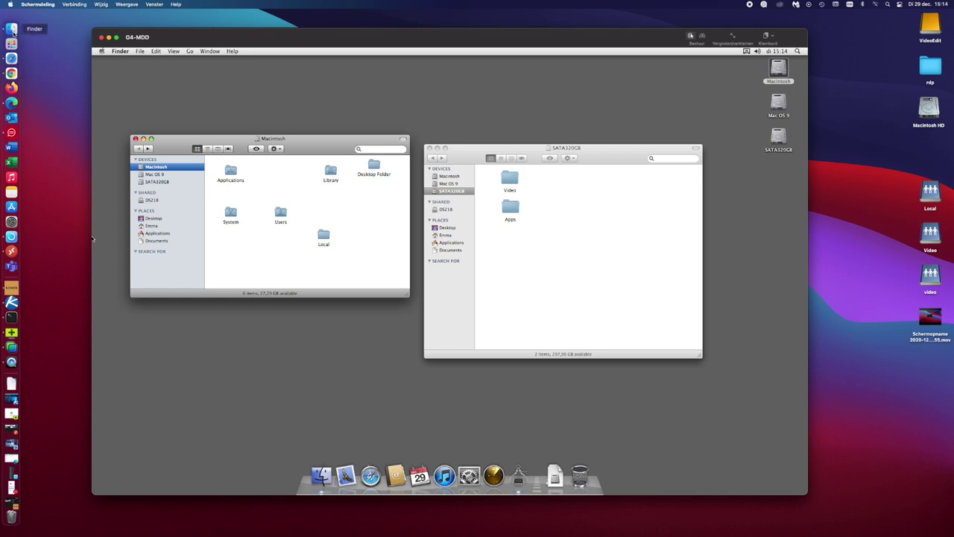
# Step: Open a Finder window, browse the G4-MDD server, and open its Apps share in a new tab
pyautogui.click(12, 30)
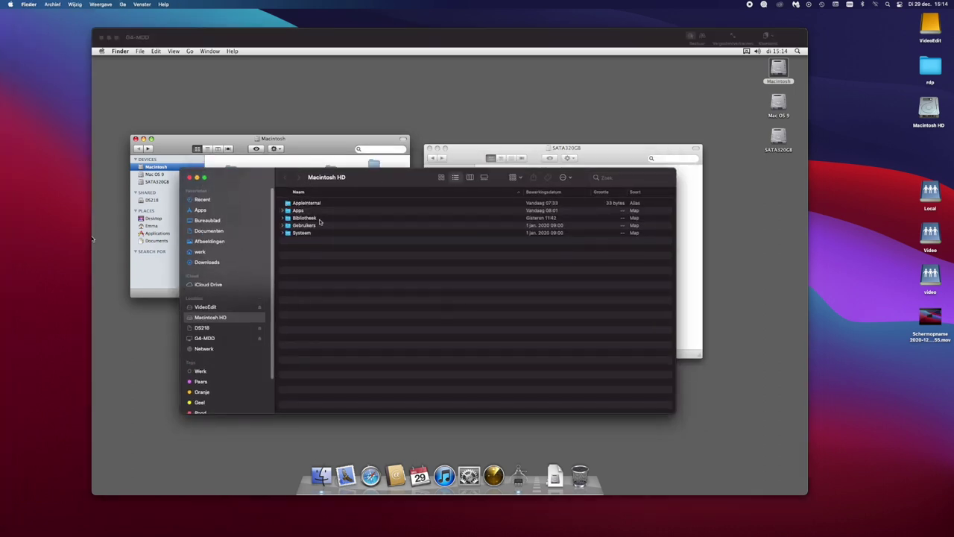
pyautogui.click(209, 340)
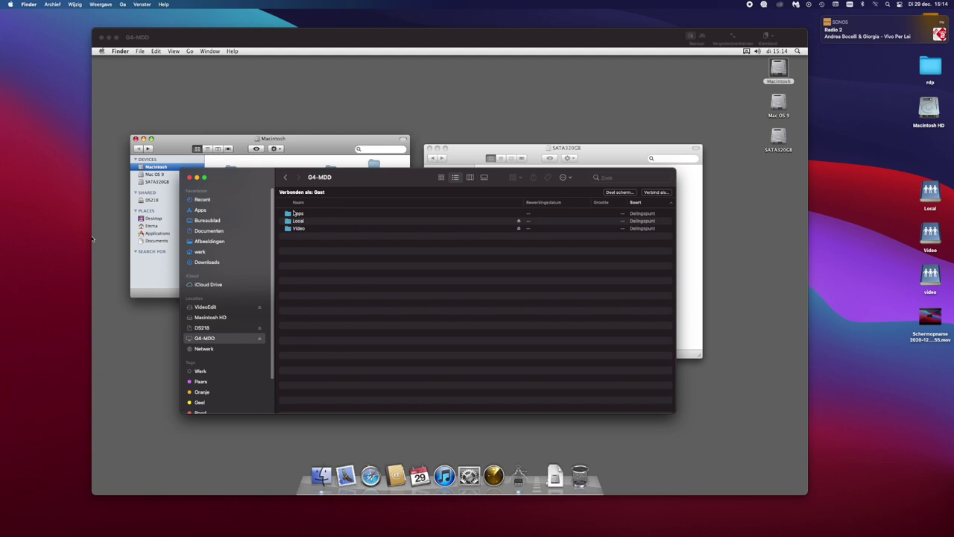
pyautogui.rightClick(297, 214)
pyautogui.click(302, 221)
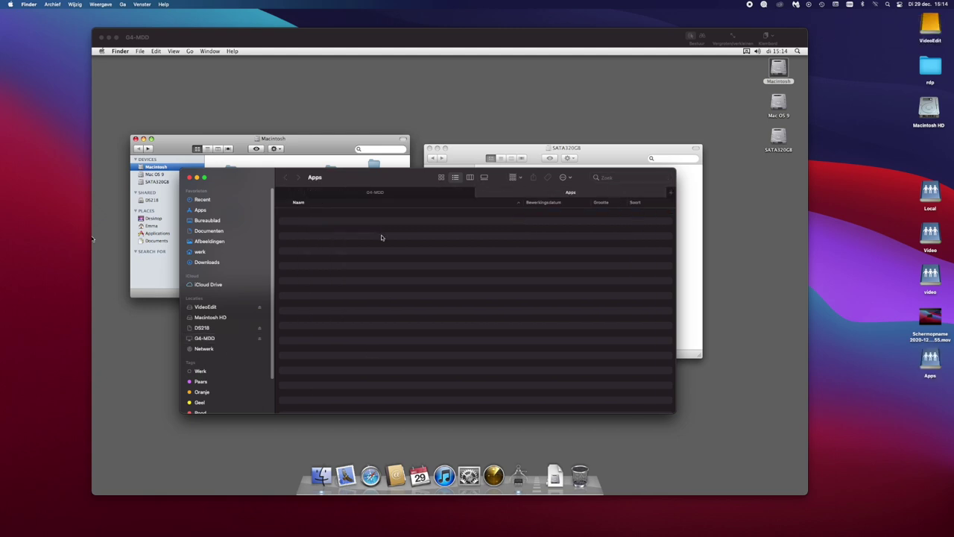
# Step: Open the Local share in its own tab and check the tabs, ending on the G4-MDD listing
pyautogui.click(398, 194)
pyautogui.rightClick(303, 232)
pyautogui.click(494, 218)
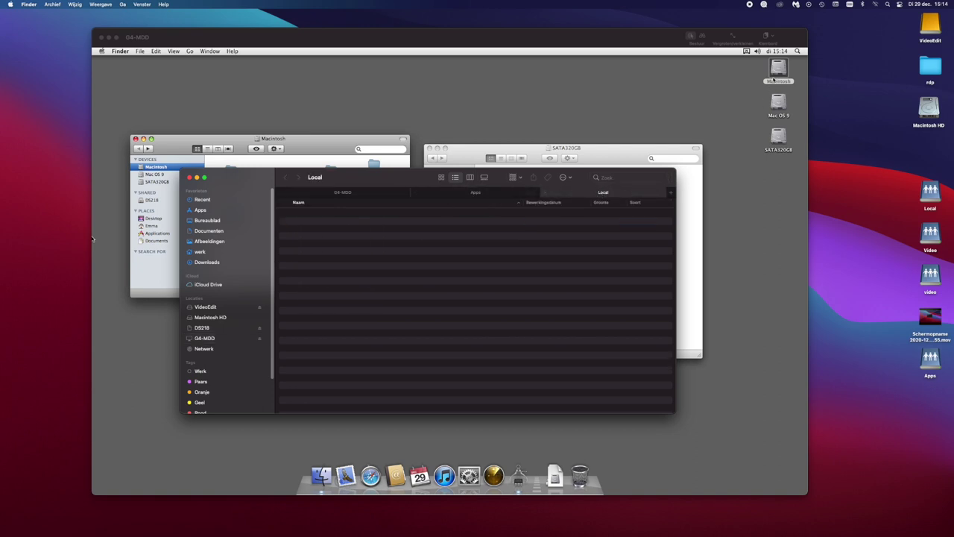
pyautogui.click(442, 196)
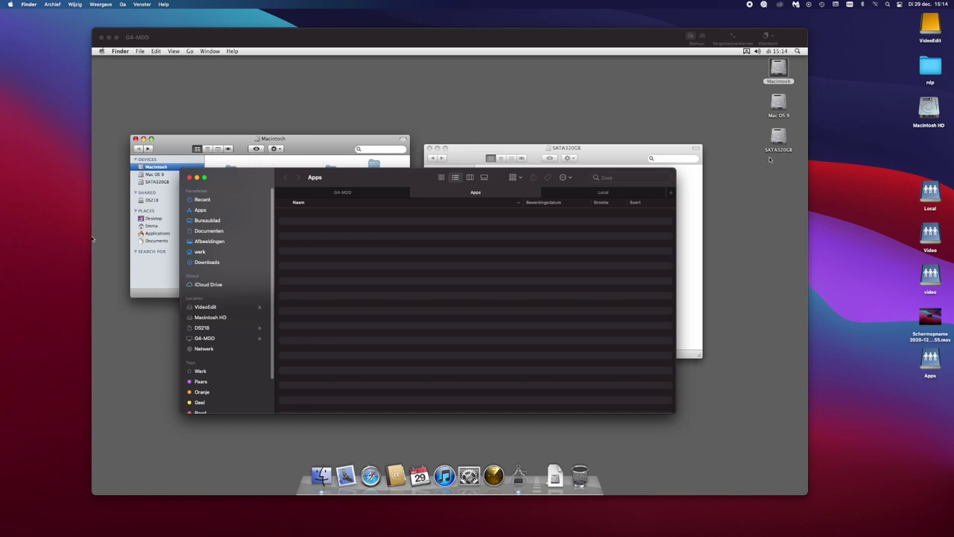
pyautogui.click(354, 196)
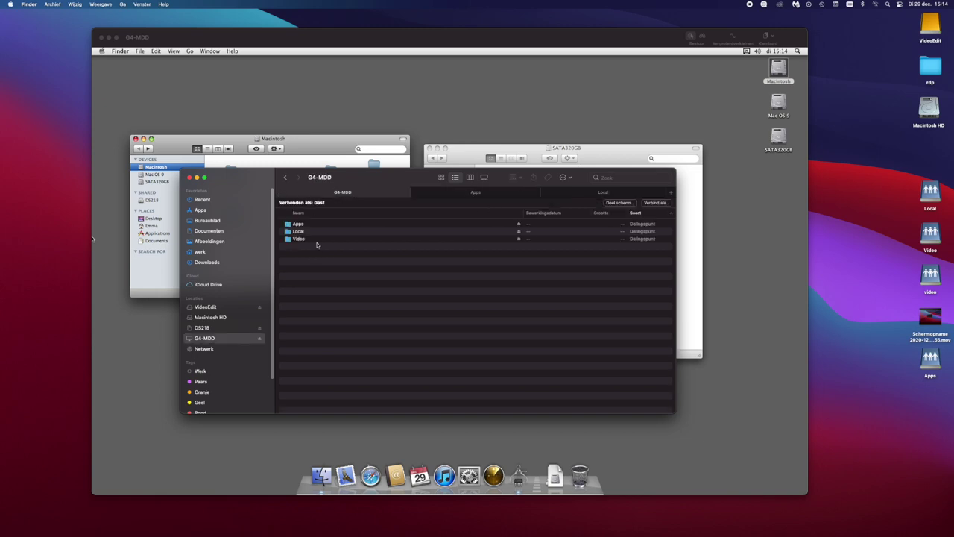
pyautogui.click(474, 196)
pyautogui.click(397, 191)
# Step: Connect to plex02 and open Plex > Overig, selecting Fireplace 4K.mkv
pyautogui.click(216, 351)
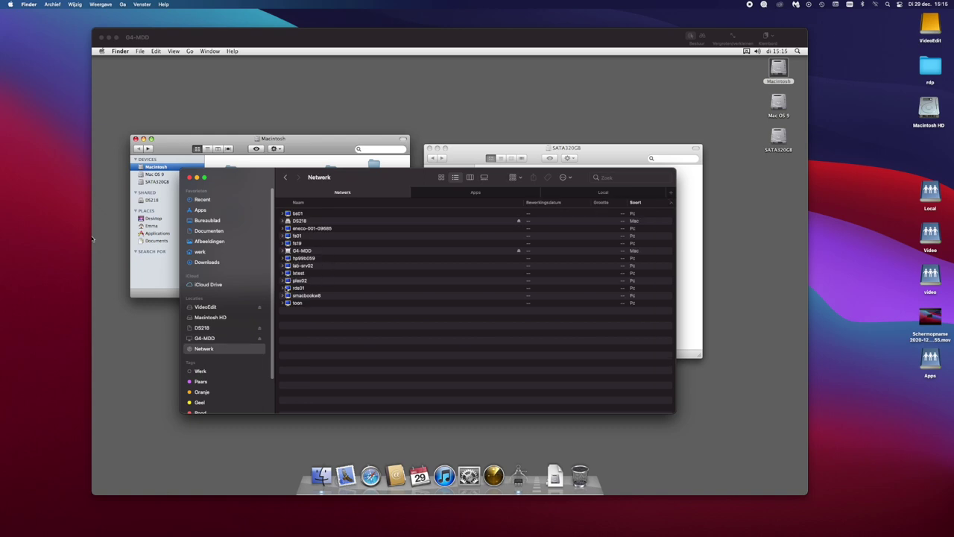
pyautogui.doubleClick(298, 280)
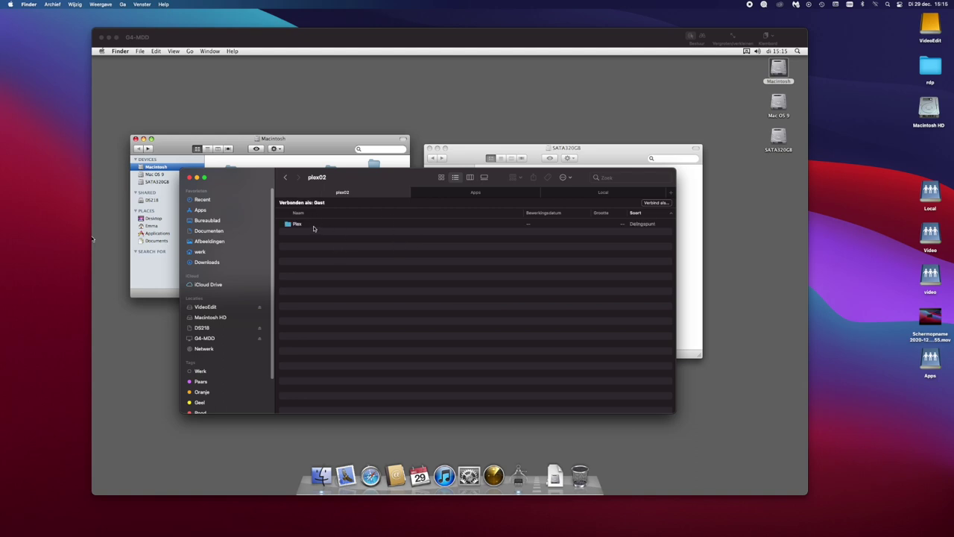
pyautogui.doubleClick(314, 226)
pyautogui.doubleClick(306, 246)
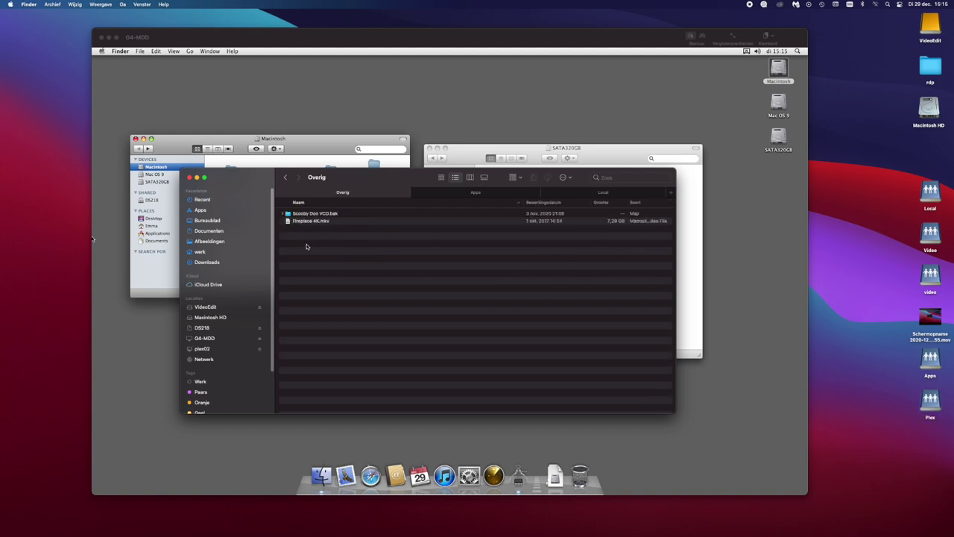
pyautogui.click(325, 221)
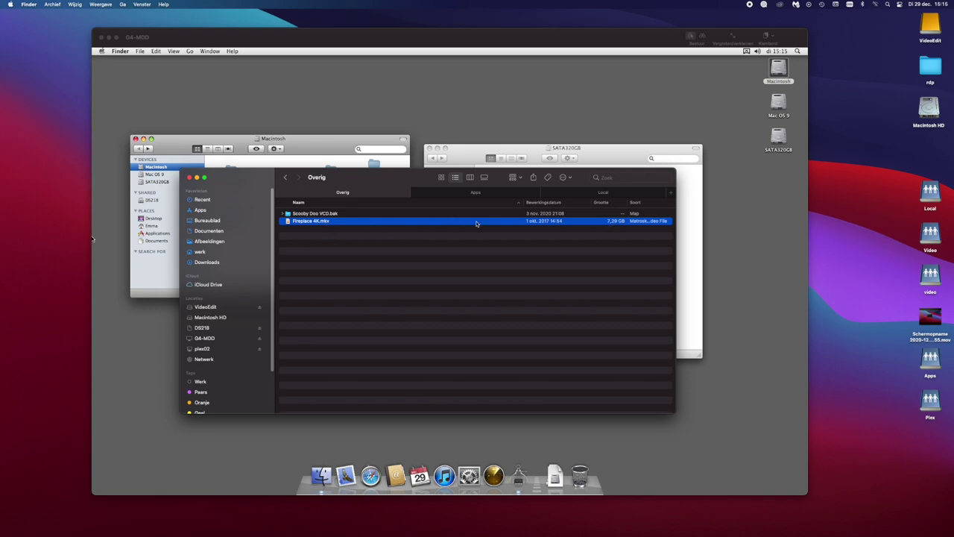
# Step: Open Scooby Doo VCD.bak and copy scoobydoo_vcd-rip.mp4 onto the Apps share tab
pyautogui.doubleClick(333, 215)
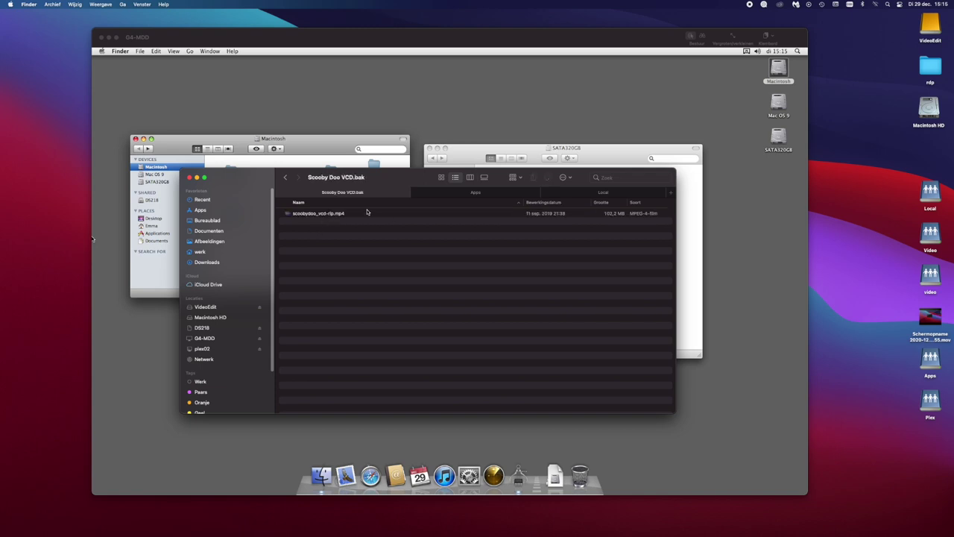
pyautogui.click(331, 215)
pyautogui.moveTo(396, 179); pyautogui.dragTo(387, 202)
pyautogui.moveTo(338, 237); pyautogui.dragTo(467, 217)
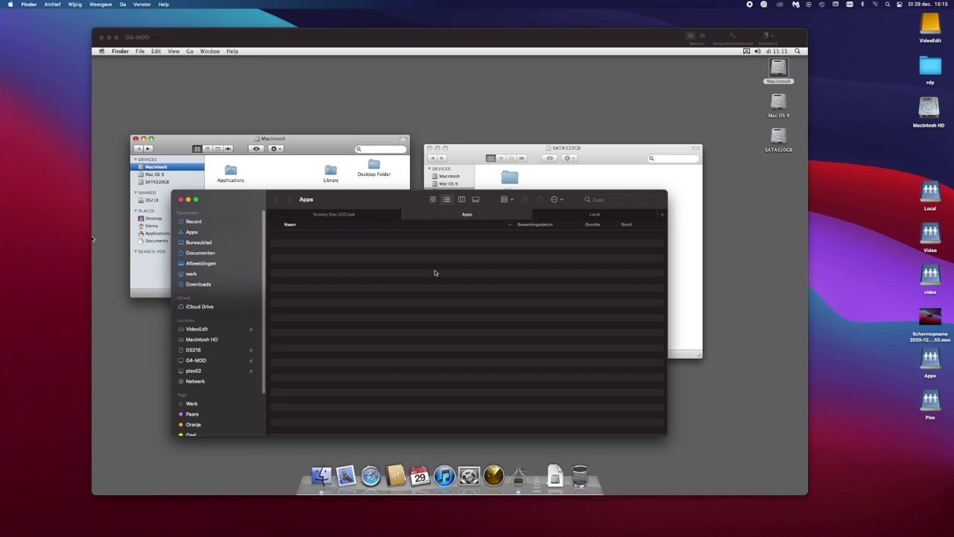
pyautogui.click(346, 215)
pyautogui.moveTo(337, 235); pyautogui.dragTo(439, 221)
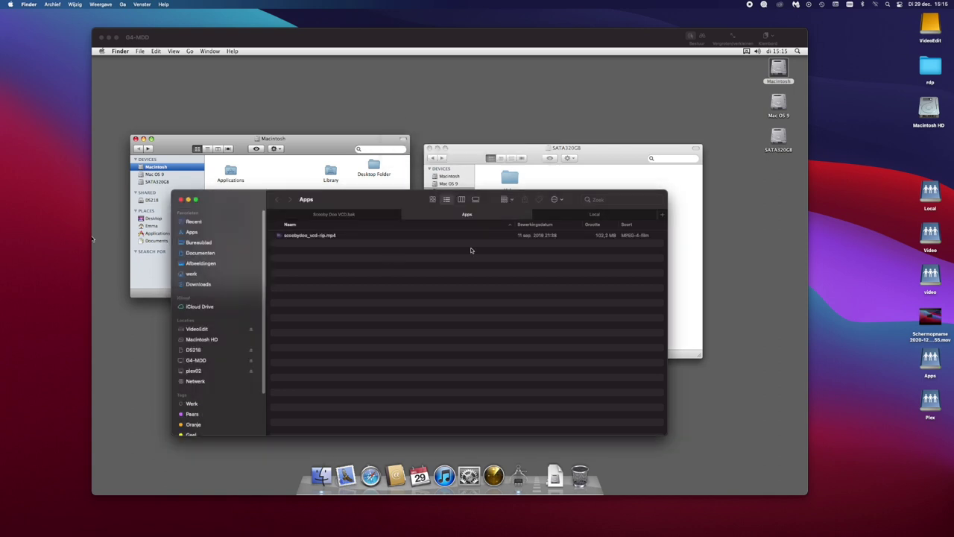
# Step: Copy scoobydoo_vcd-rip.mp4 onto the Local share too, check Apps, then return to the Overig folder
pyautogui.click(350, 216)
pyautogui.moveTo(346, 242); pyautogui.dragTo(594, 216)
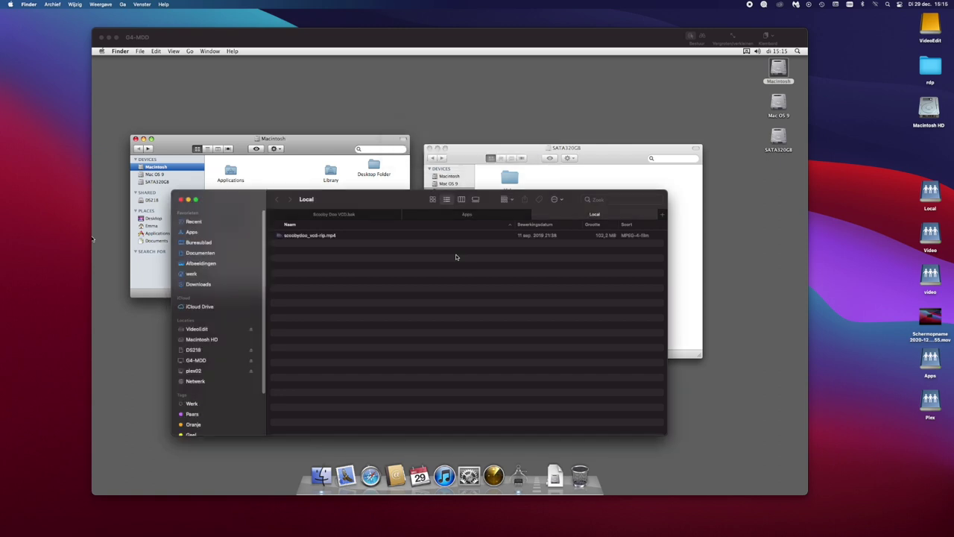
pyautogui.click(344, 215)
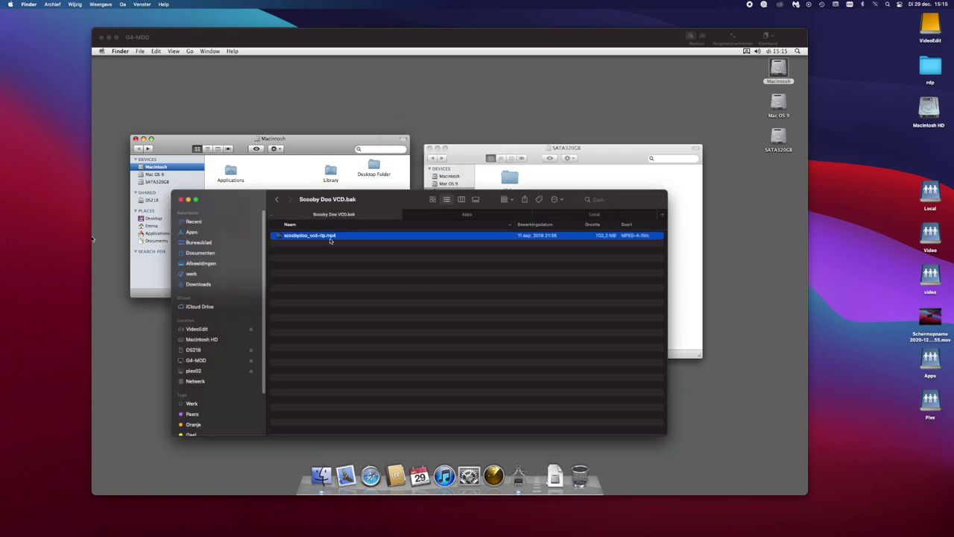
pyautogui.click(451, 215)
pyautogui.click(338, 215)
pyautogui.click(277, 200)
pyautogui.click(331, 245)
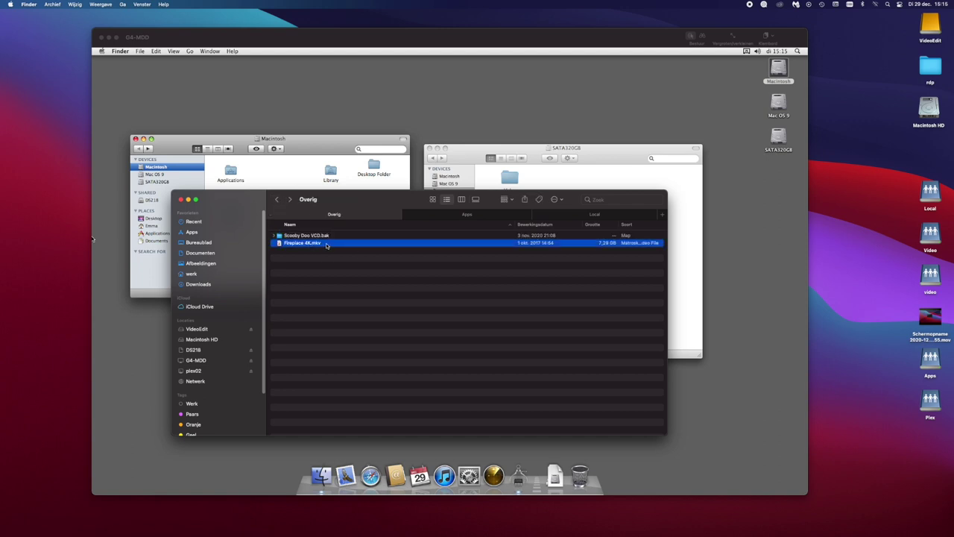
# Step: Drag Fireplace 4K.mkv onto the Apps share to start copying, then bring Screen Sharing forward
pyautogui.moveTo(329, 247); pyautogui.dragTo(421, 261)
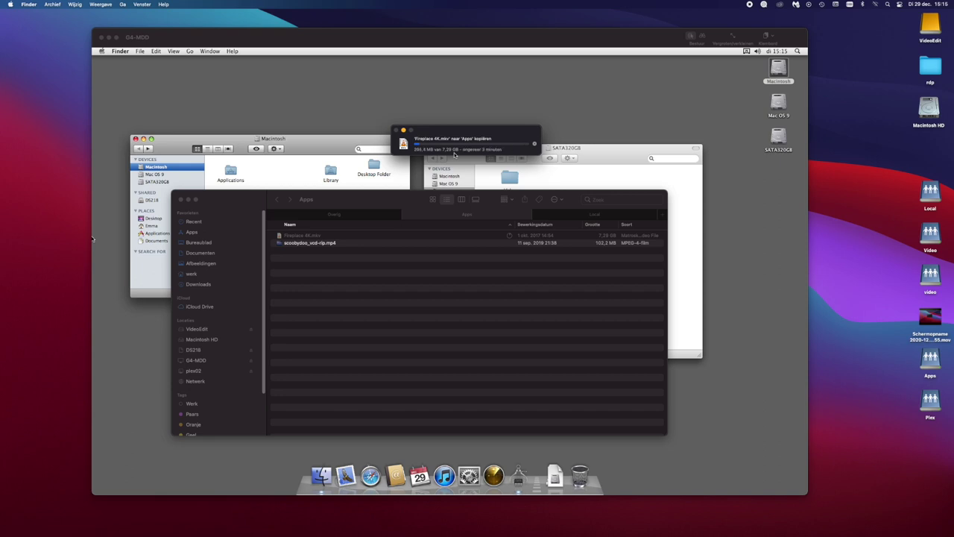
pyautogui.click(536, 491)
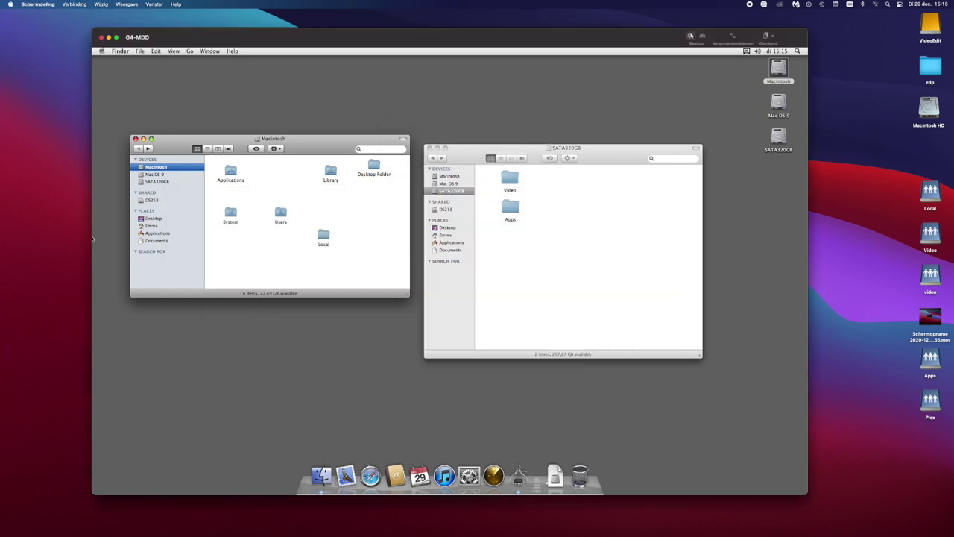
# Step: Launch Activity Monitor on the G4 via a Spotlight search for 'ad'
pyautogui.press('super+space')
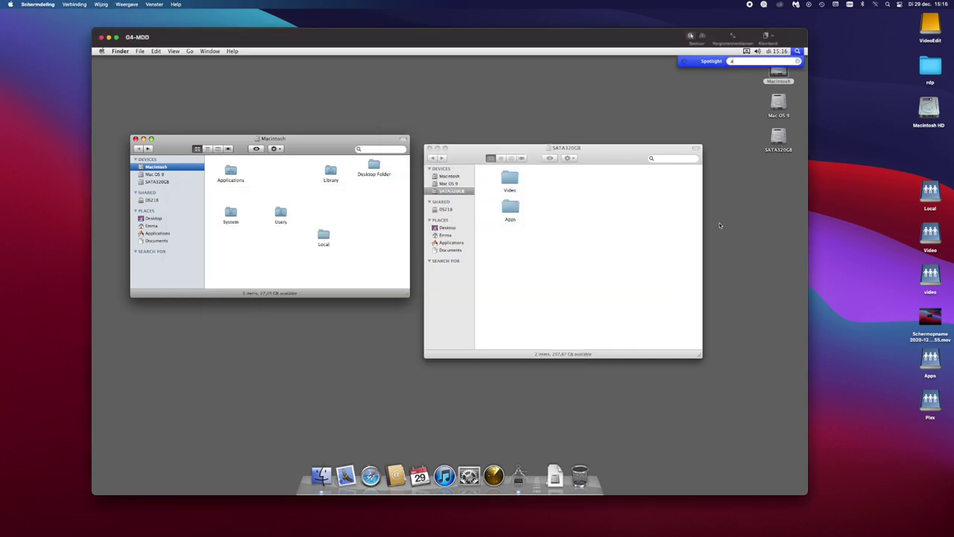
pyautogui.write('ad')
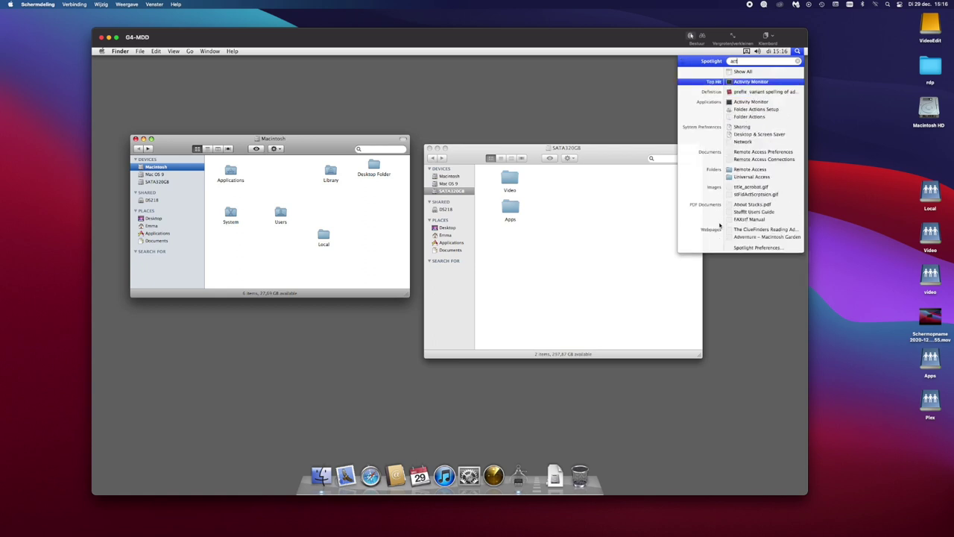
pyautogui.press('Return')
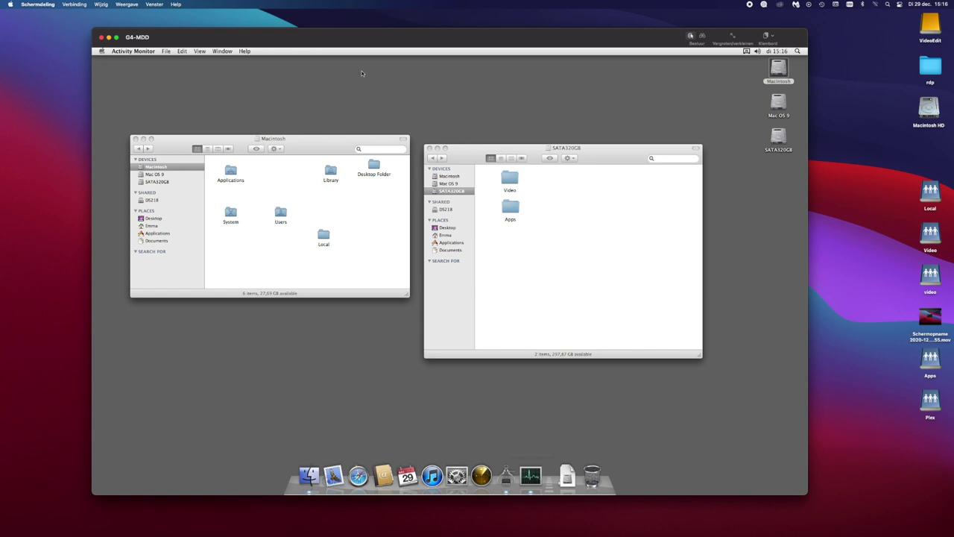
# Step: Move the copy progress window aside, minimize the host Apps window, and bring up Activity Monitor
pyautogui.click(11, 29)
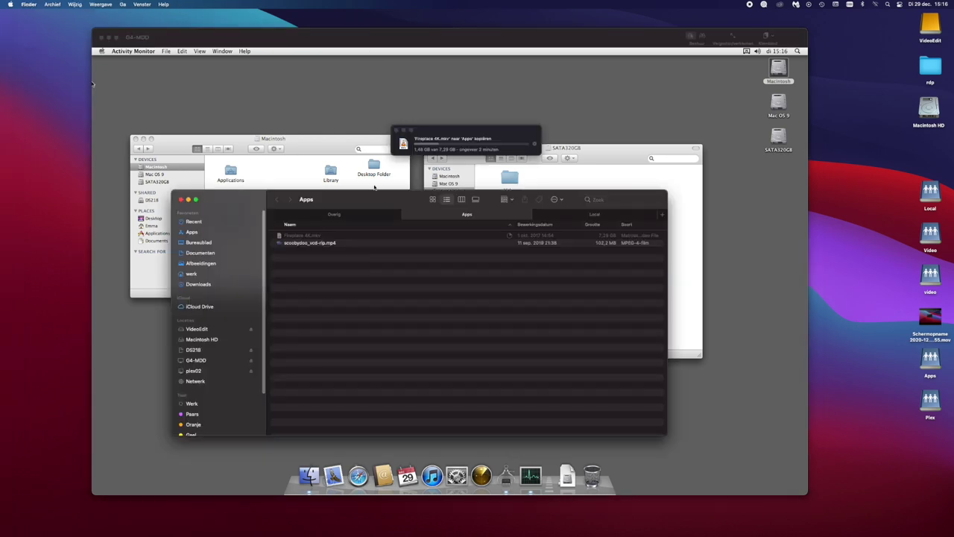
pyautogui.moveTo(434, 133); pyautogui.dragTo(818, 20)
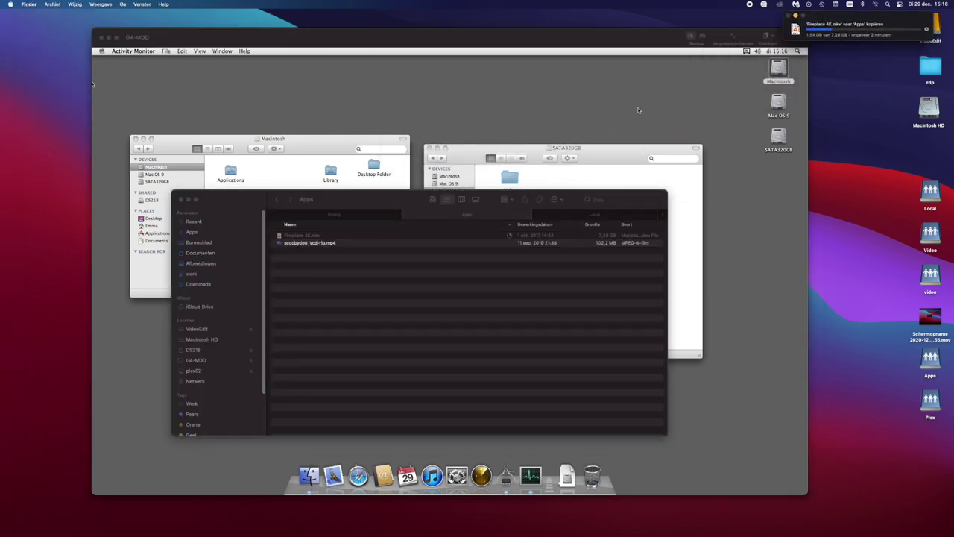
pyautogui.click(189, 200)
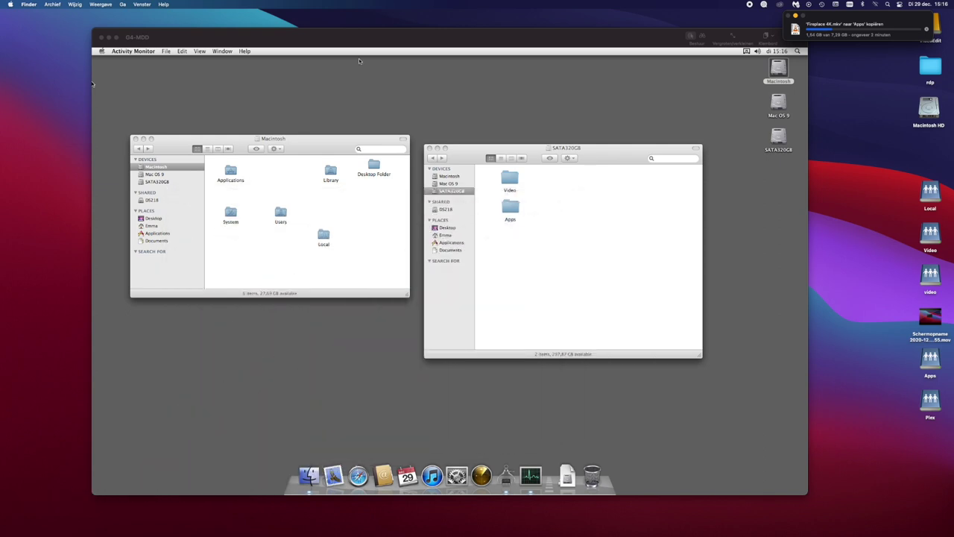
pyautogui.moveTo(413, 34); pyautogui.dragTo(387, 41)
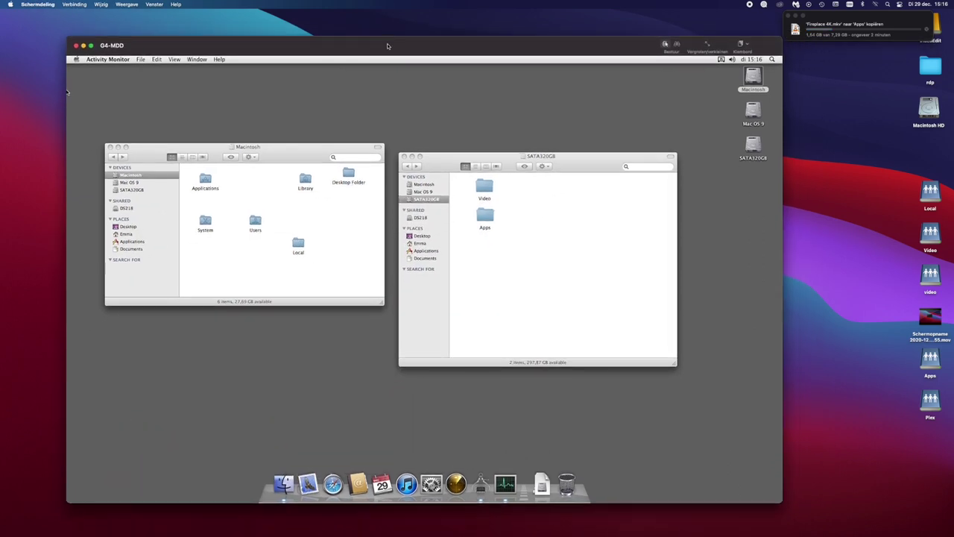
pyautogui.moveTo(838, 17); pyautogui.dragTo(838, 23)
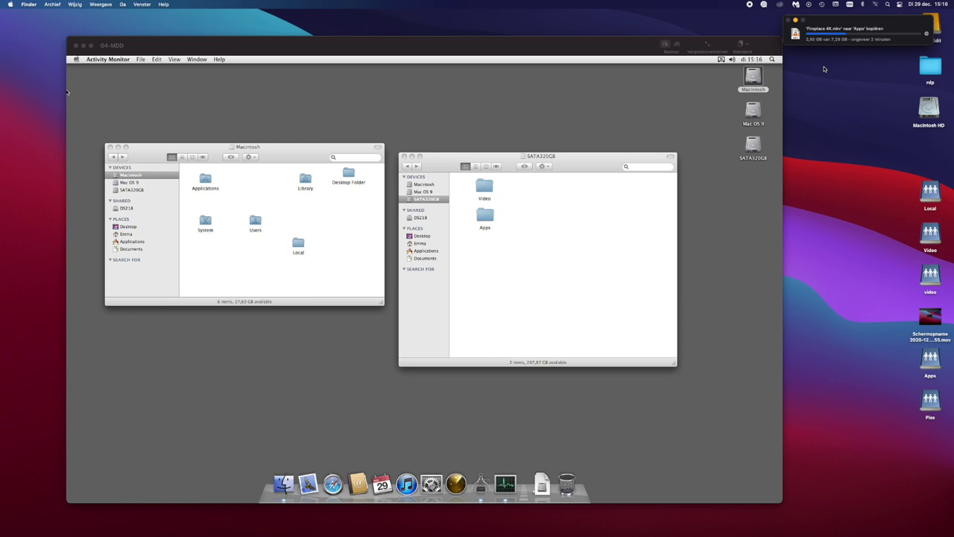
pyautogui.click(506, 485)
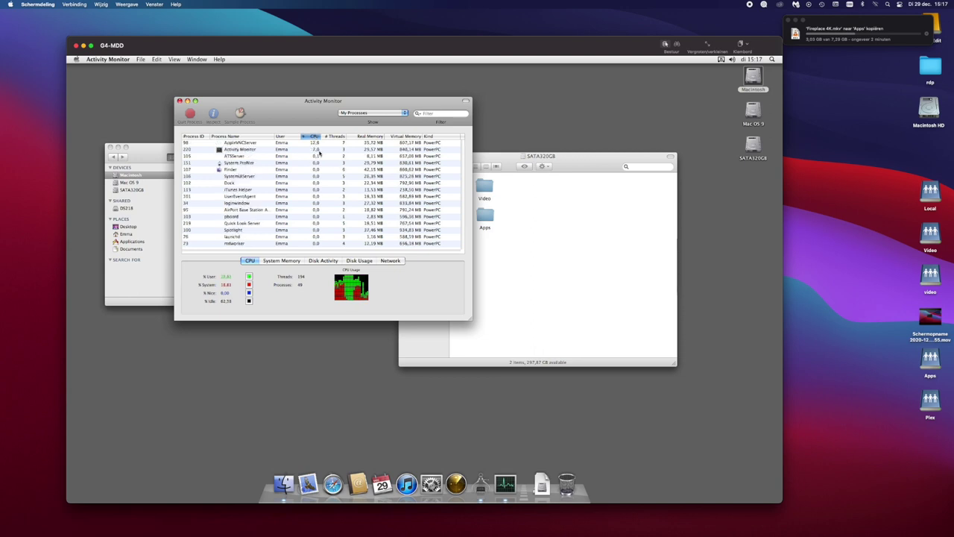
# Step: Show All Processes to see AppleFileServer topping CPU, then close Activity Monitor
pyautogui.click(355, 114)
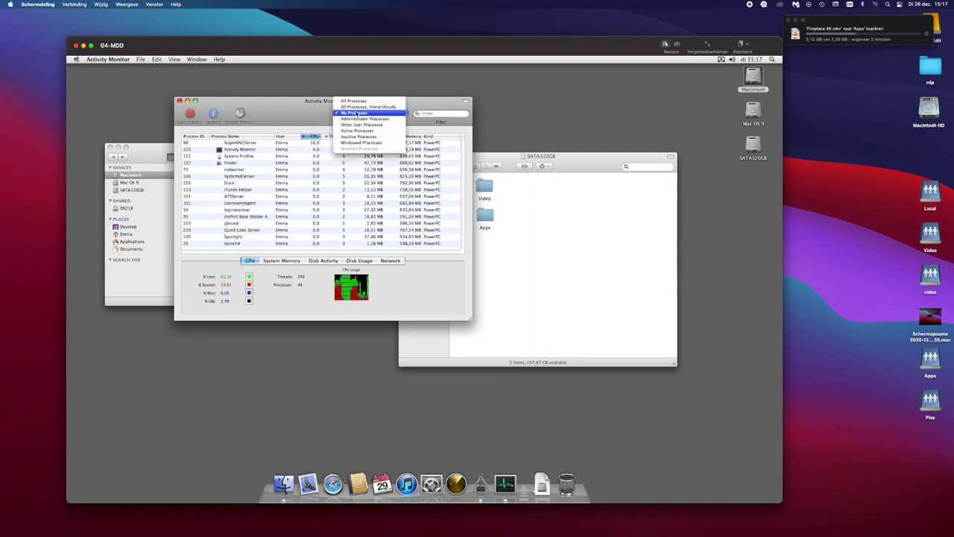
pyautogui.press('Return')
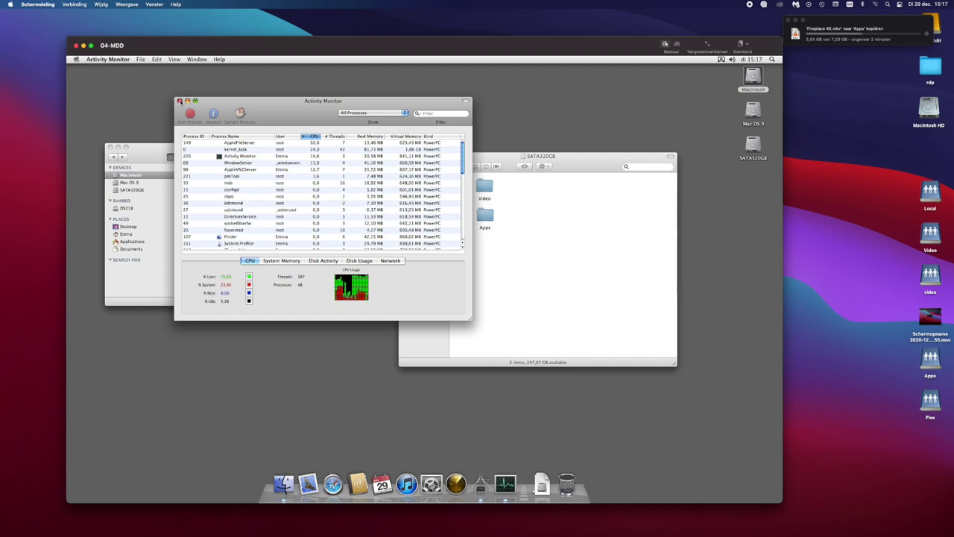
pyautogui.click(179, 100)
pyautogui.click(507, 266)
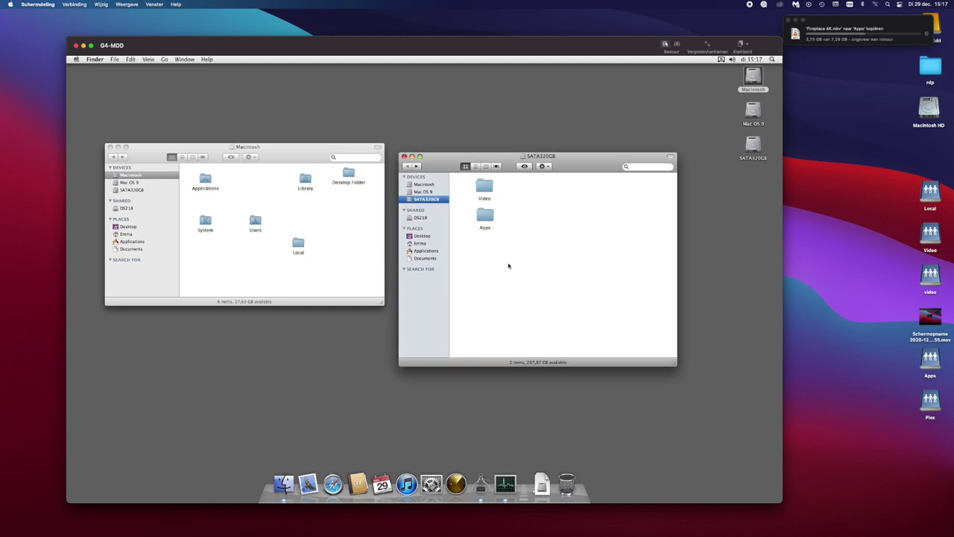
# Step: Switch to the host Finder and move the copy progress window to the screen centre
pyautogui.click(831, 25)
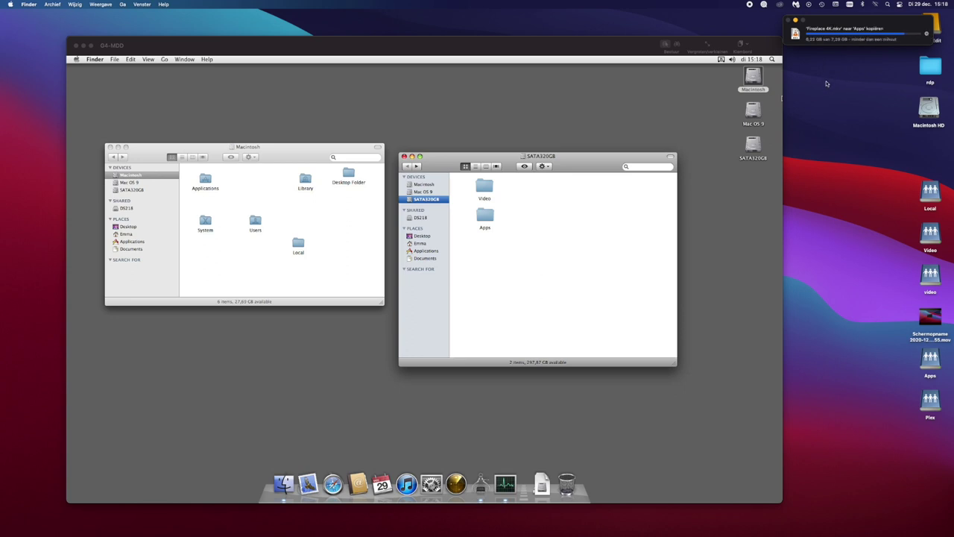
pyautogui.moveTo(858, 23); pyautogui.dragTo(384, 78)
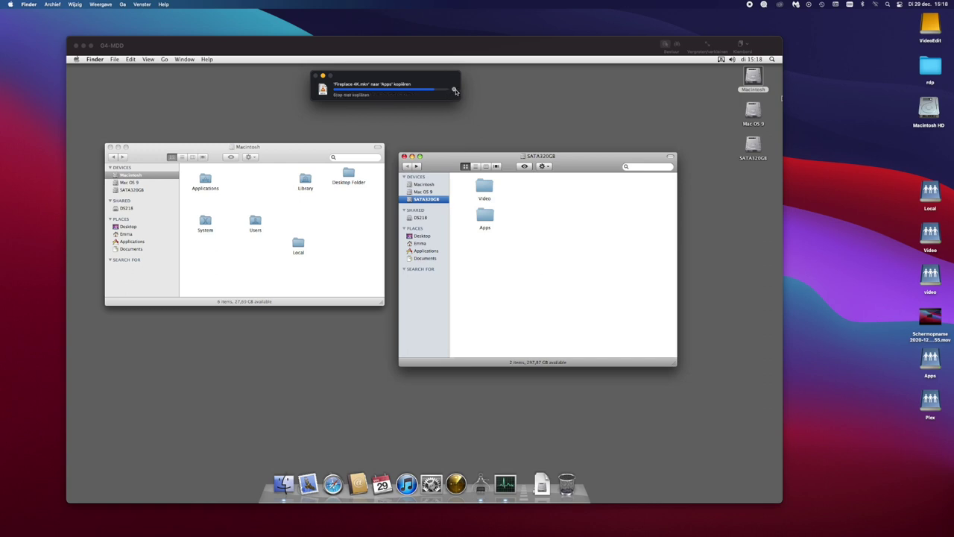
# Step: Stop the Apps copy, then drag Fireplace 4K.mkv from Overig onto the Local share tab
pyautogui.click(455, 91)
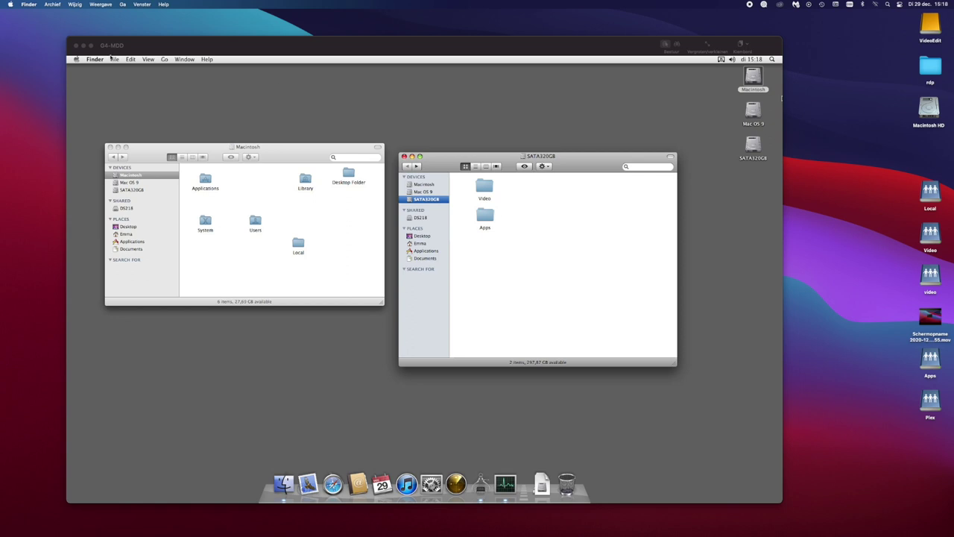
pyautogui.click(2, 27)
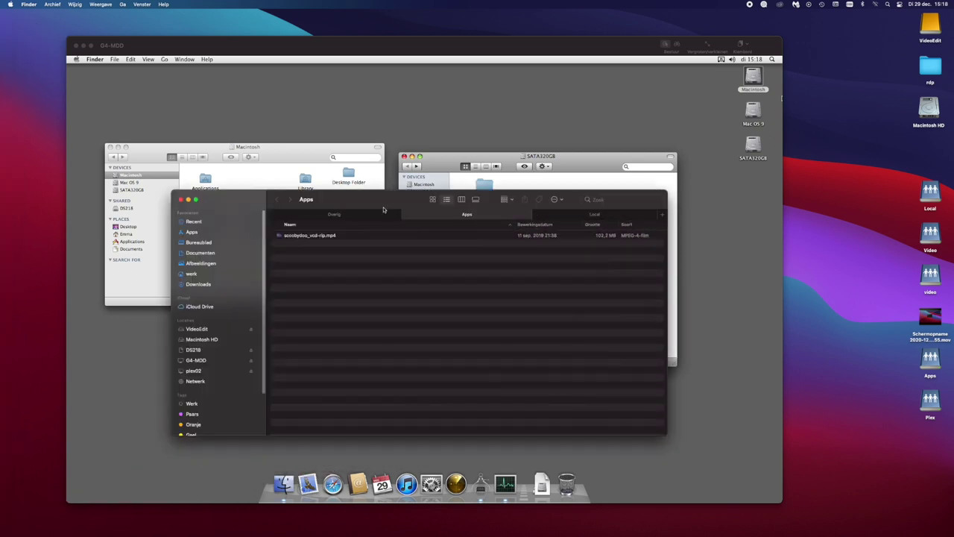
pyautogui.click(323, 244)
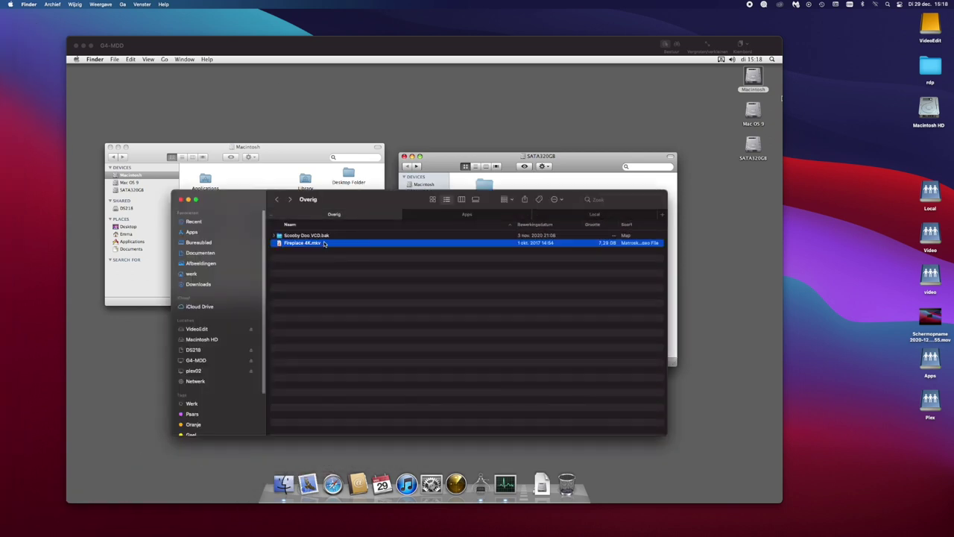
pyautogui.moveTo(323, 246); pyautogui.dragTo(608, 216)
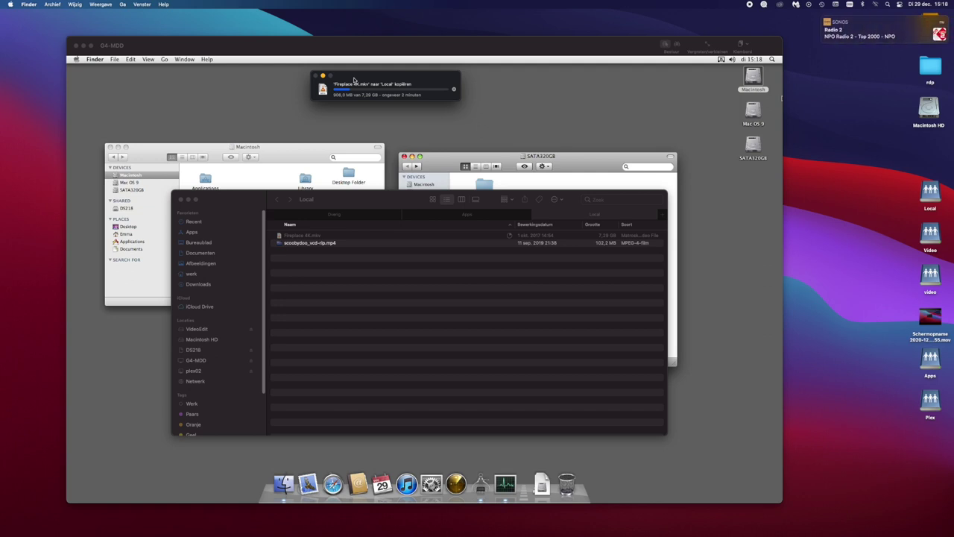
# Step: Nudge the Fireplace 4K.mkv copy progress window slightly right and down
pyautogui.moveTo(354, 80); pyautogui.dragTo(366, 82)
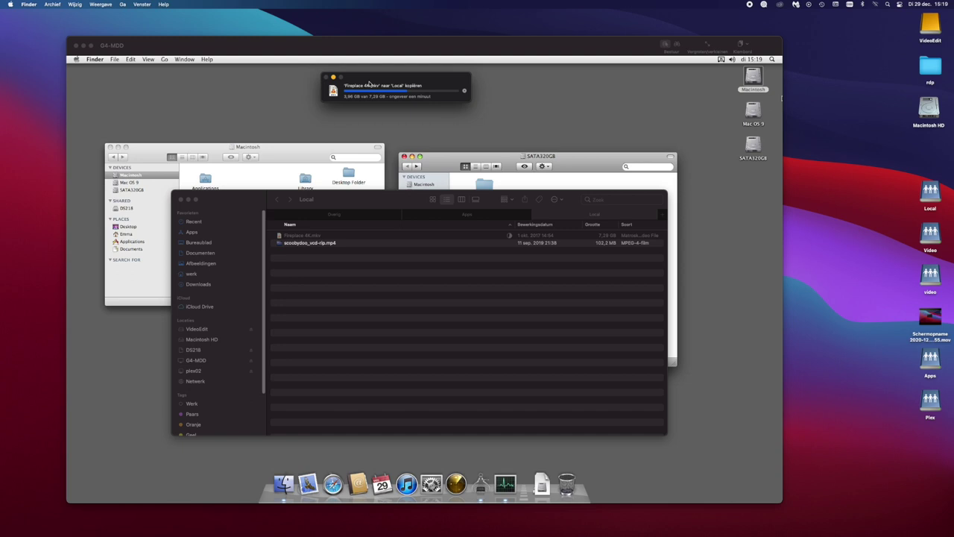
# Step: Cancel the Fireplace 4K.mkv copy to Local and close the host's Local Finder window
pyautogui.click(464, 90)
pyautogui.click(466, 312)
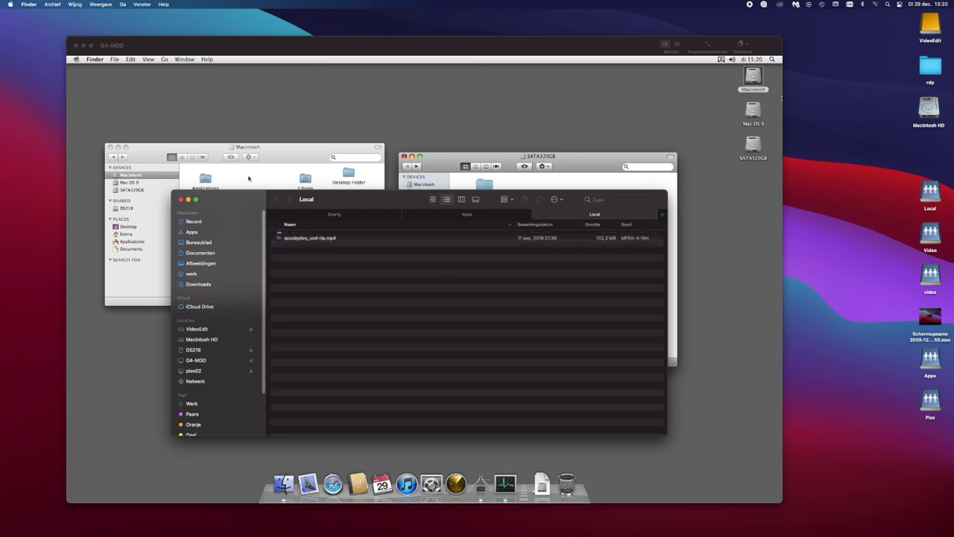
pyautogui.click(181, 200)
# Step: On the G4 screen, reposition the SATA320GB and Macintosh windows, then close SATA320GB
pyautogui.click(492, 276)
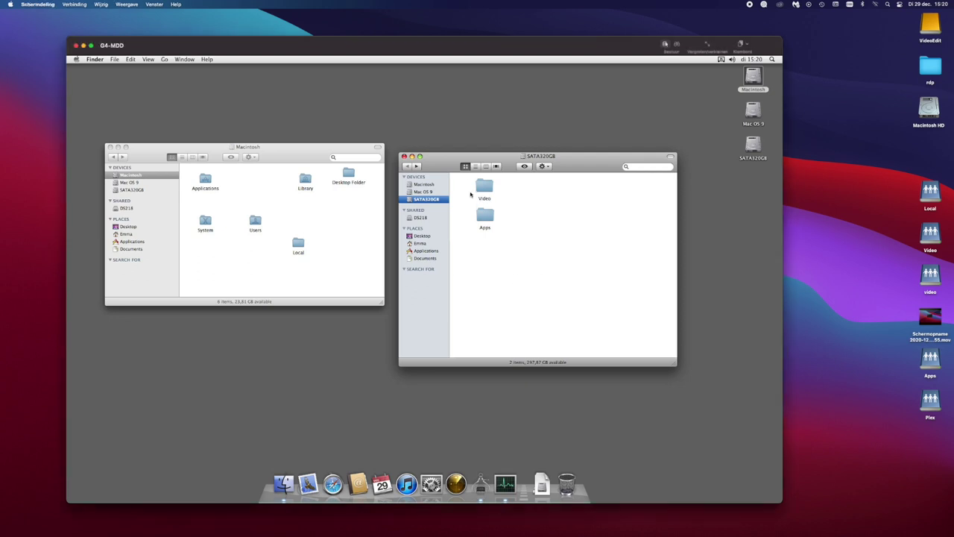
pyautogui.moveTo(461, 162); pyautogui.dragTo(506, 145)
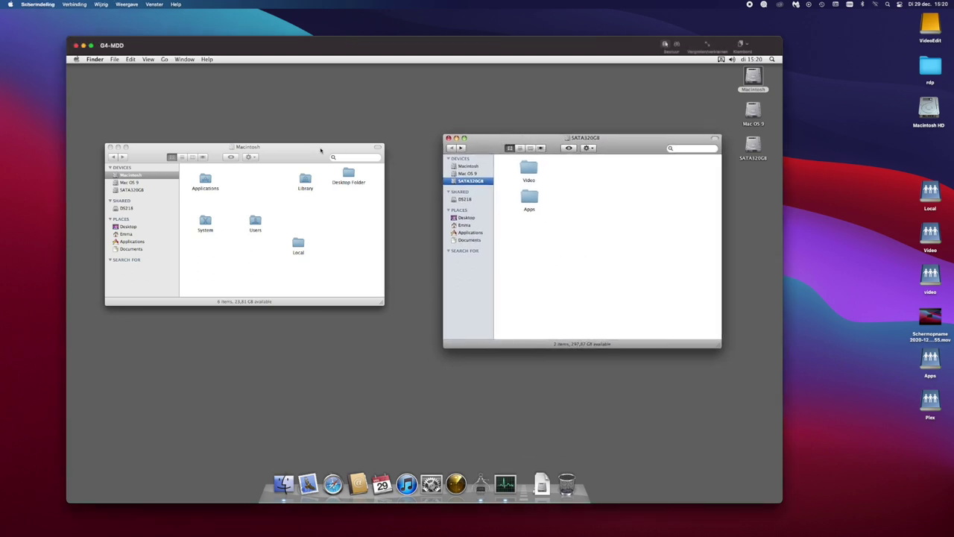
pyautogui.moveTo(319, 150); pyautogui.dragTo(339, 161)
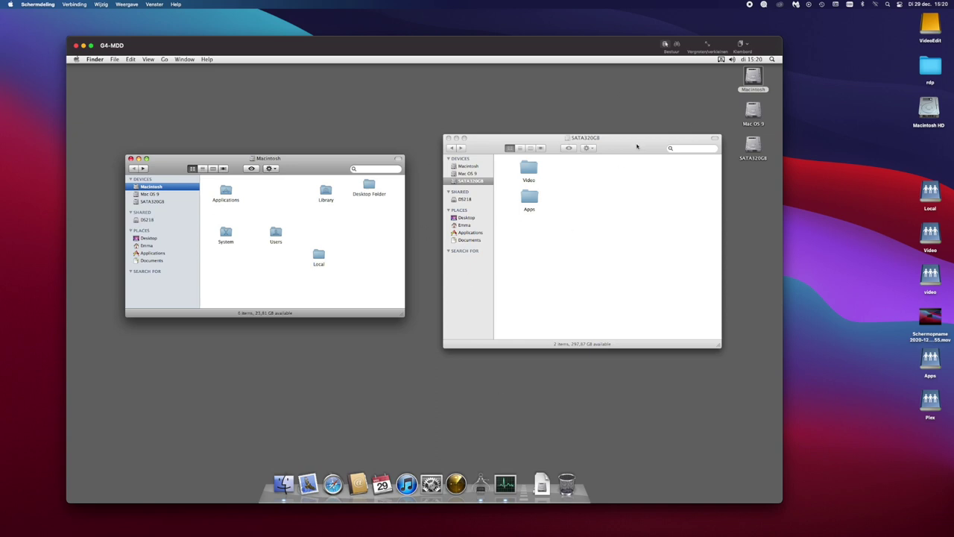
pyautogui.click(636, 147)
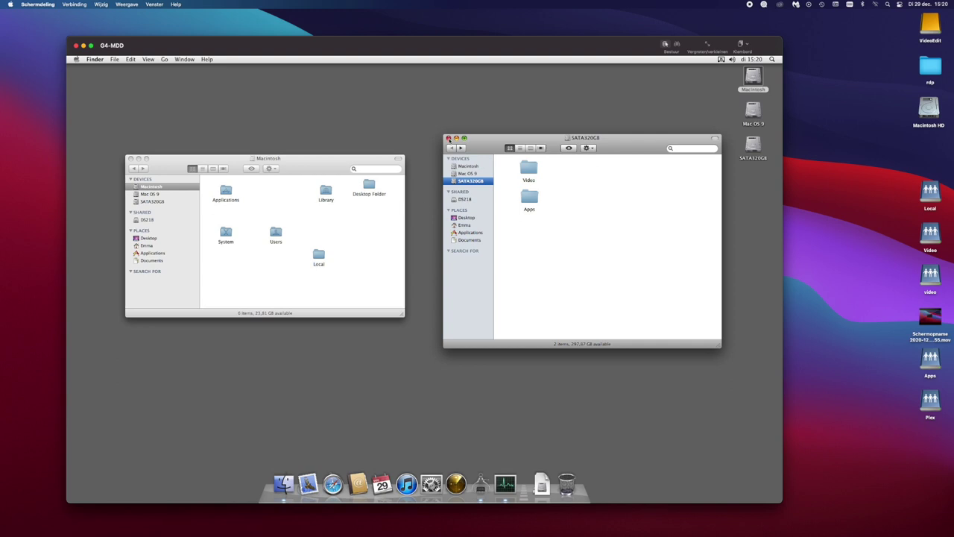
pyautogui.click(448, 138)
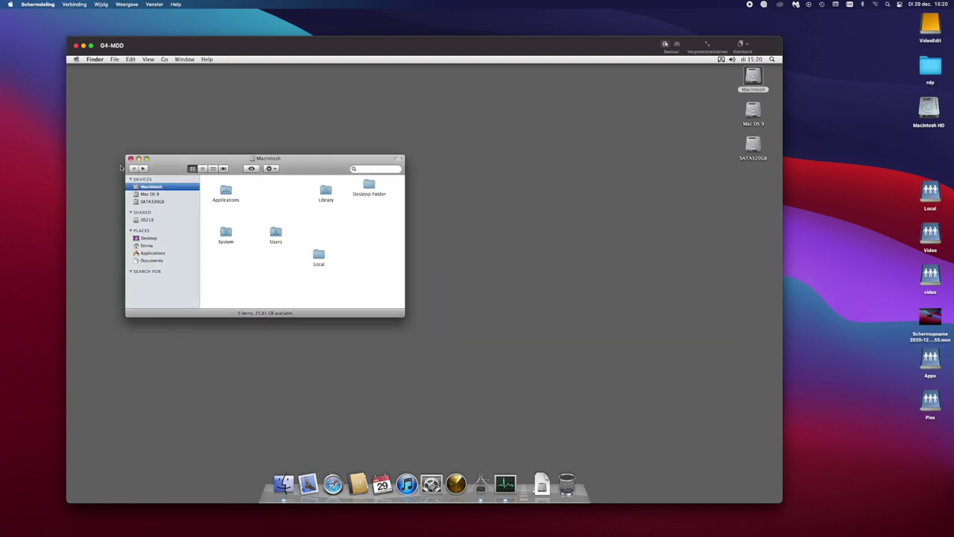